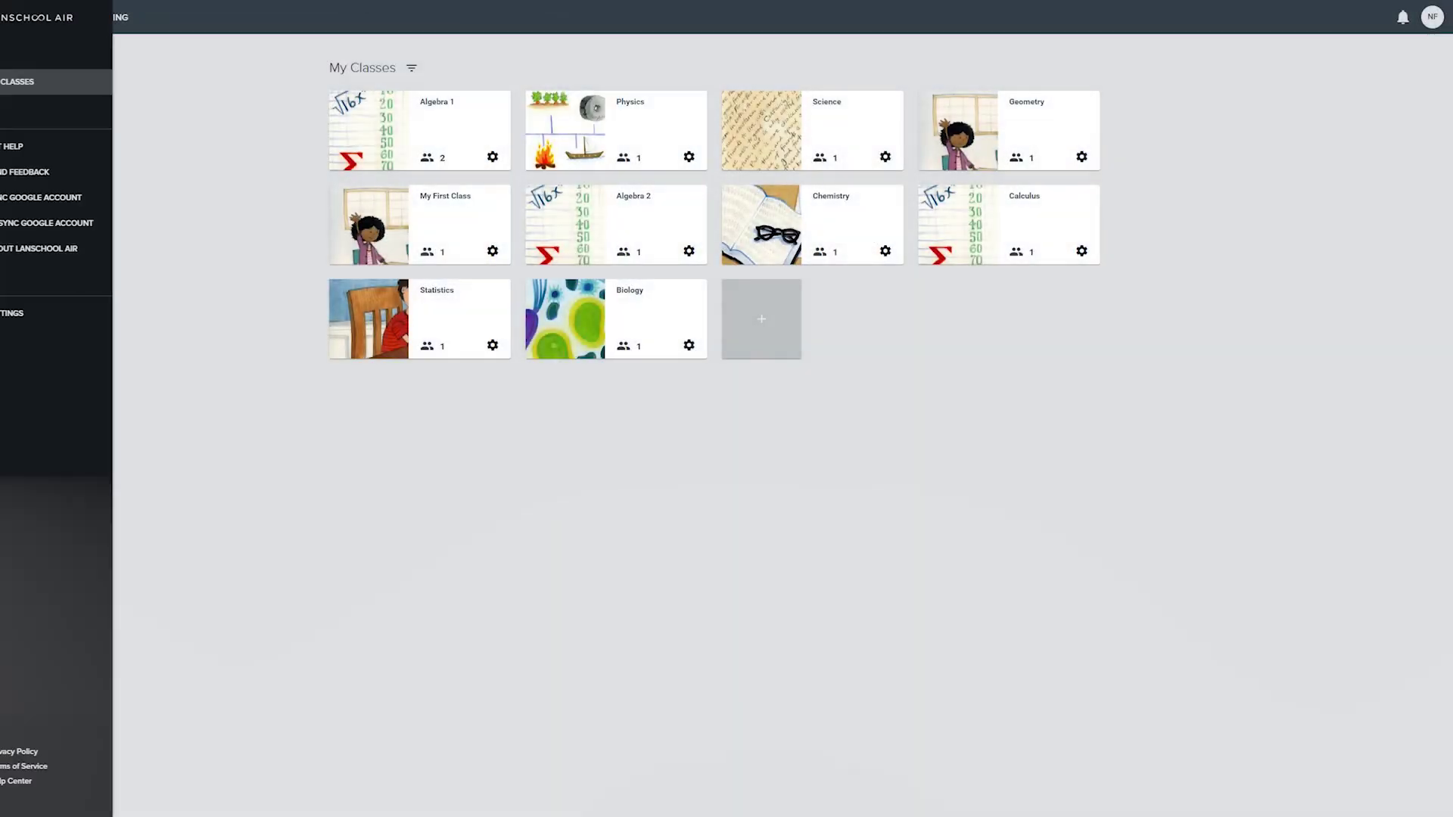
# Step: Get past the intro montage to the LanSchoolAir.LenovoSoftware.com Sign In page
pyautogui.click(46, 312)
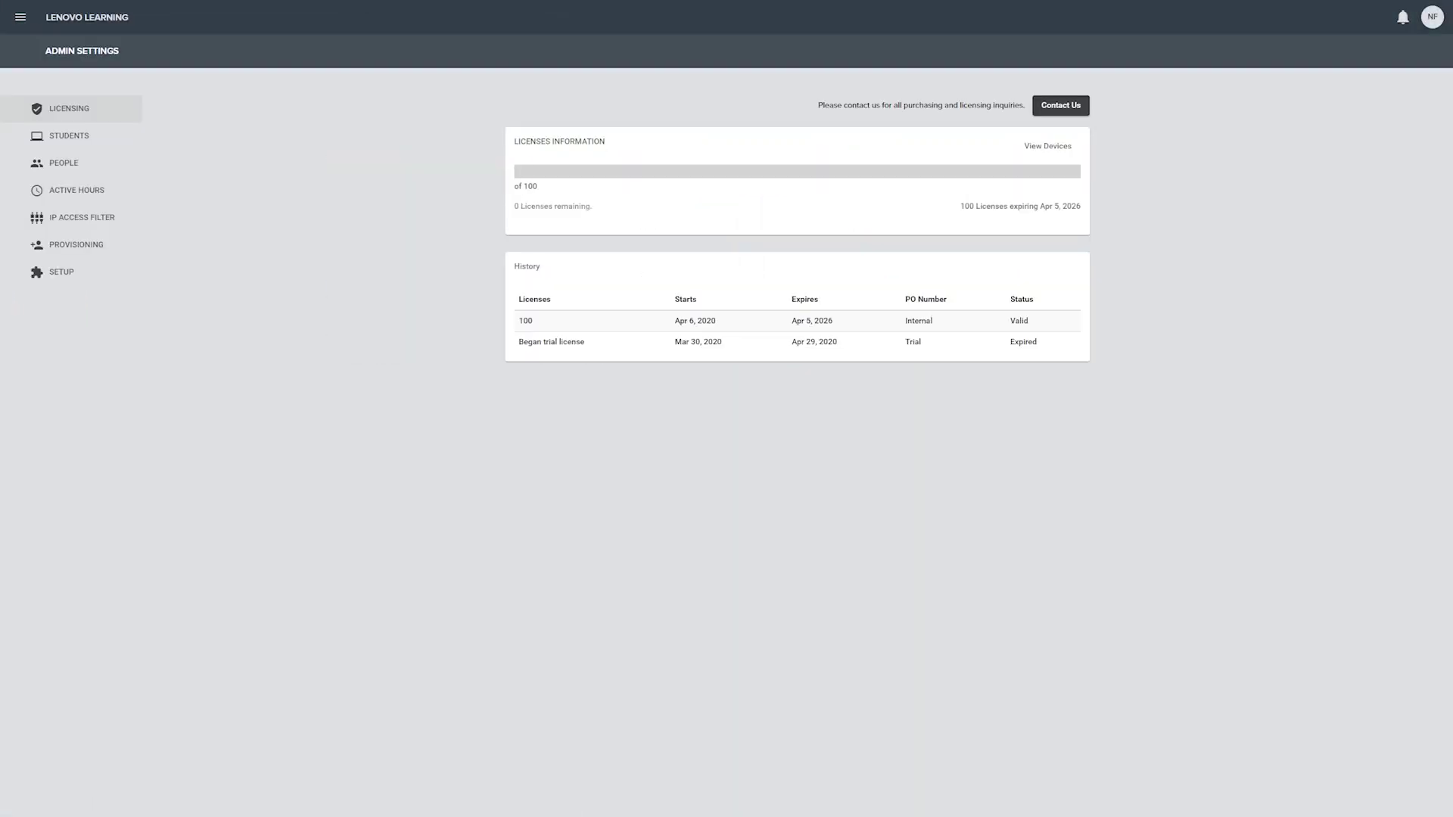
pyautogui.write('wesome Test Class')
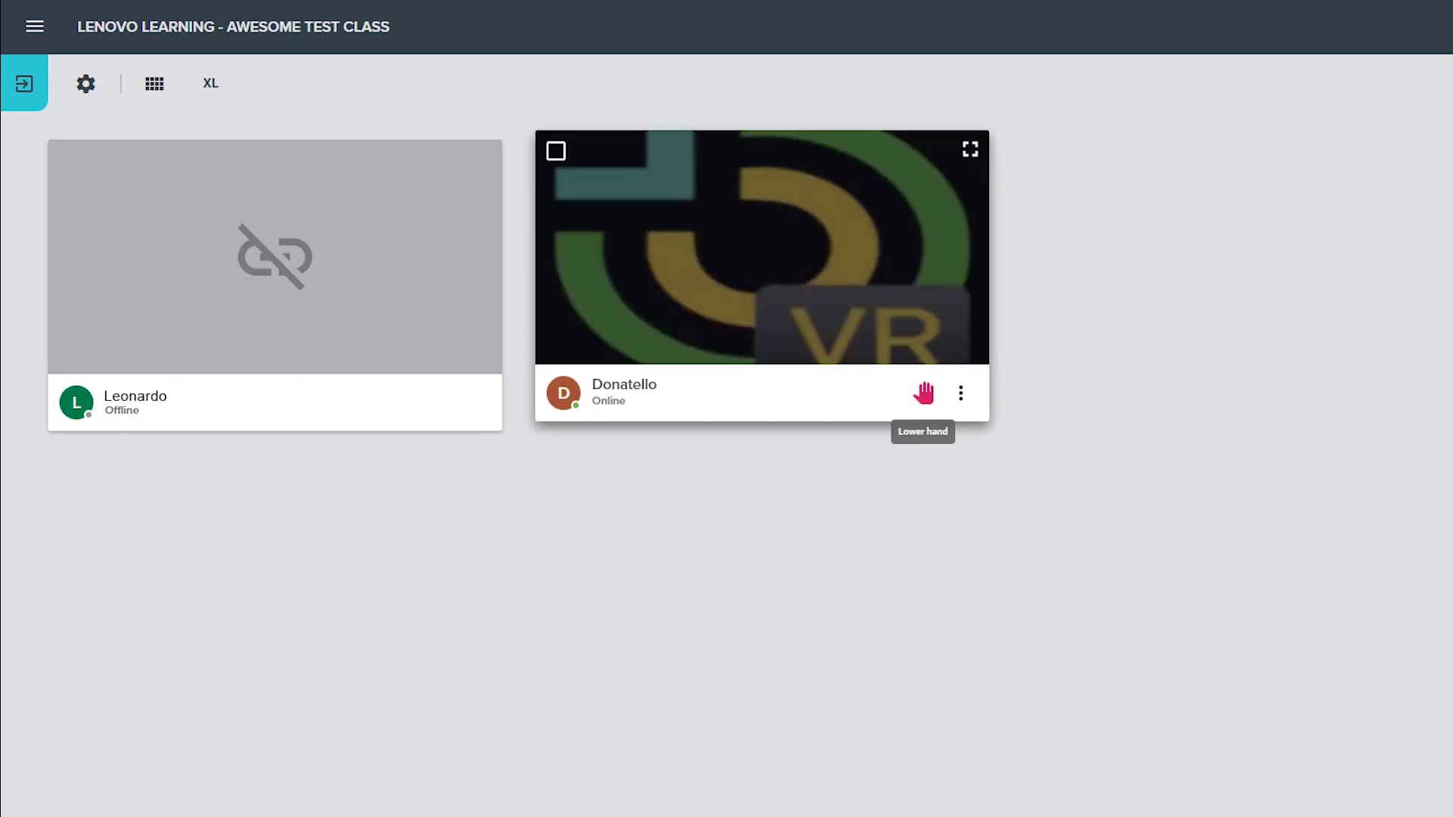
pyautogui.click(924, 393)
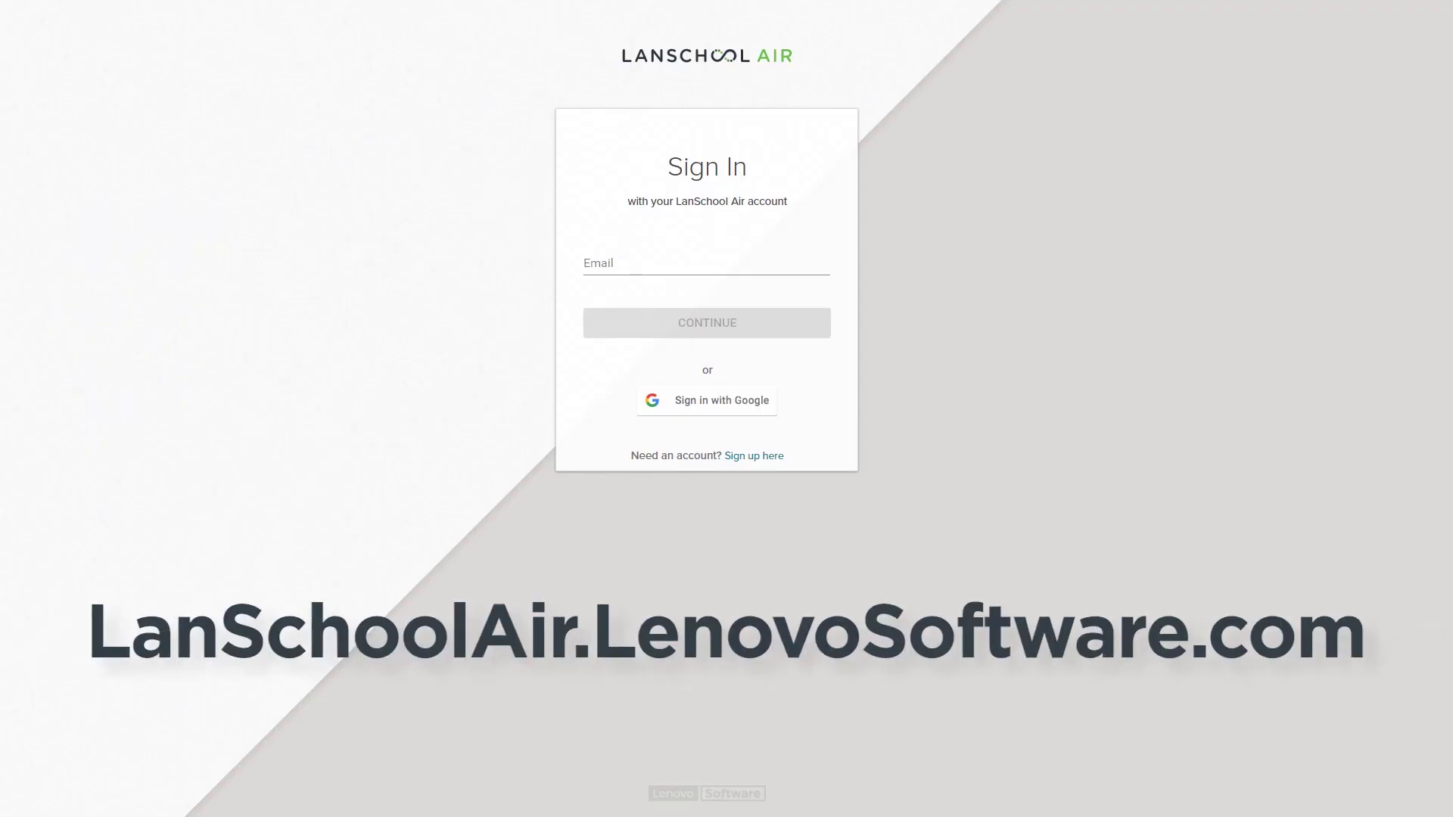
# Step: Sign in with the teacher account's e-mail address and password
pyautogui.click(706, 263)
pyautogui.write('user@email')
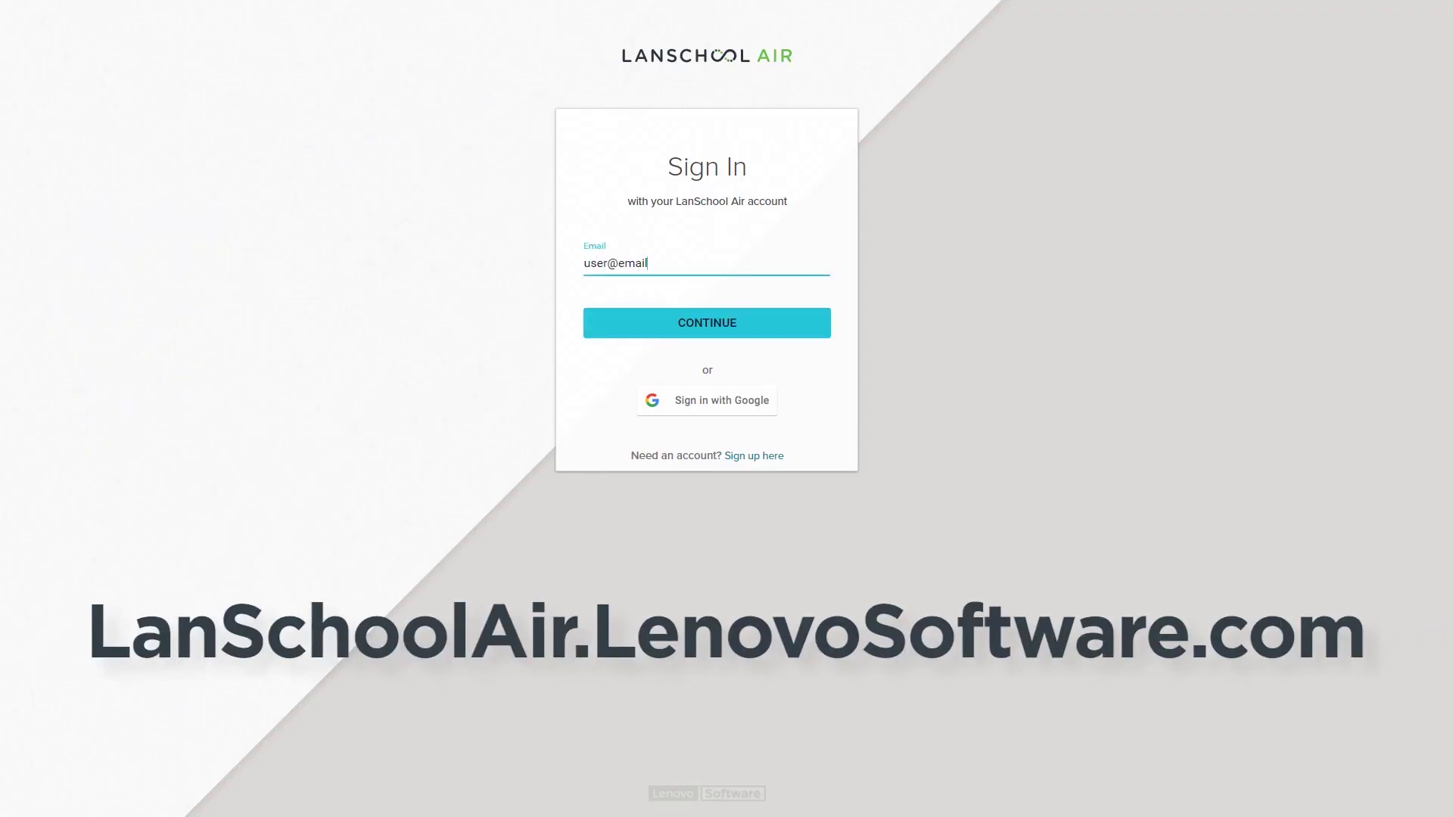
pyautogui.write('.com')
pyautogui.press('Return')
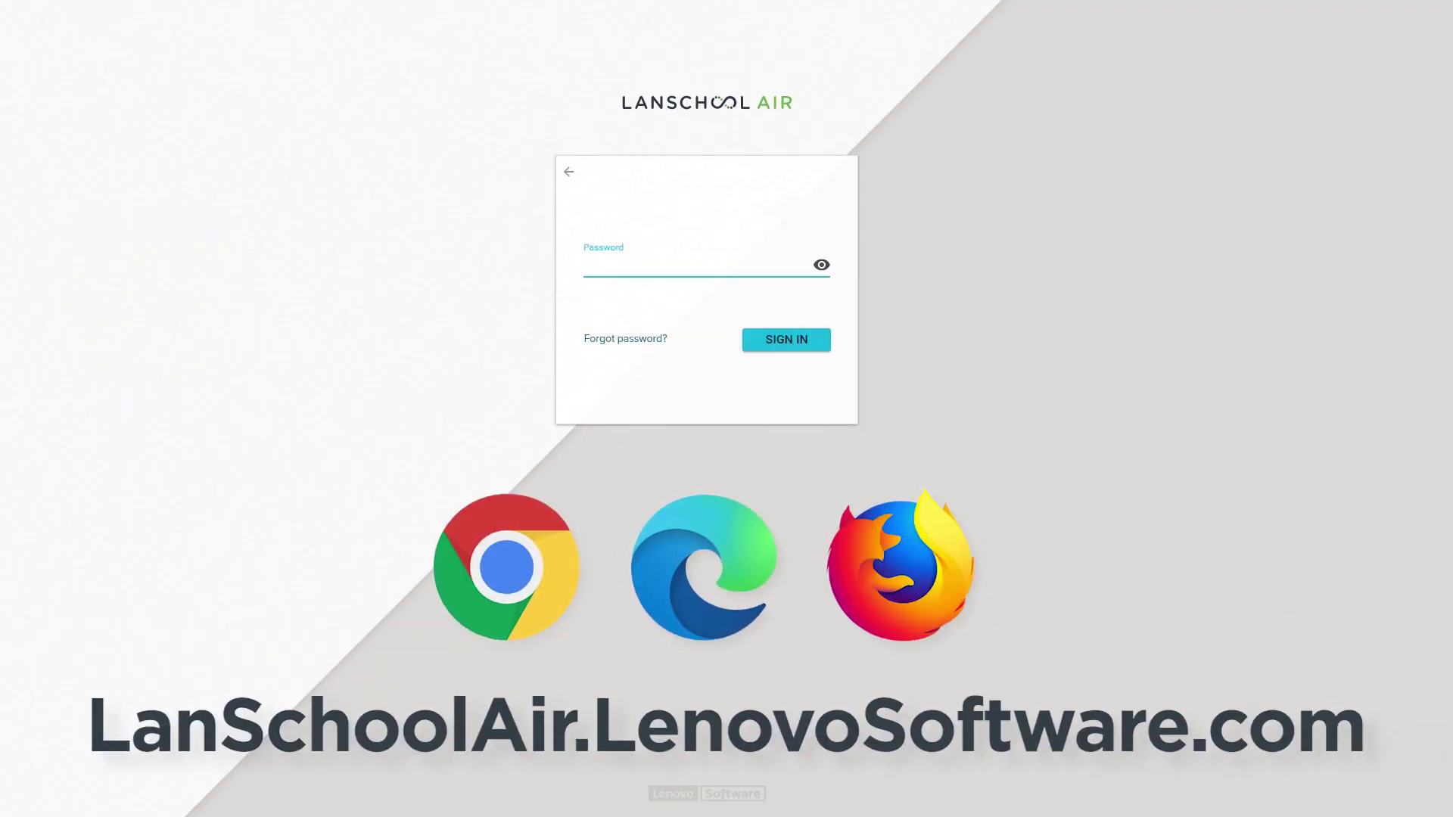
pyautogui.write('••••••••••')
pyautogui.press('Return')
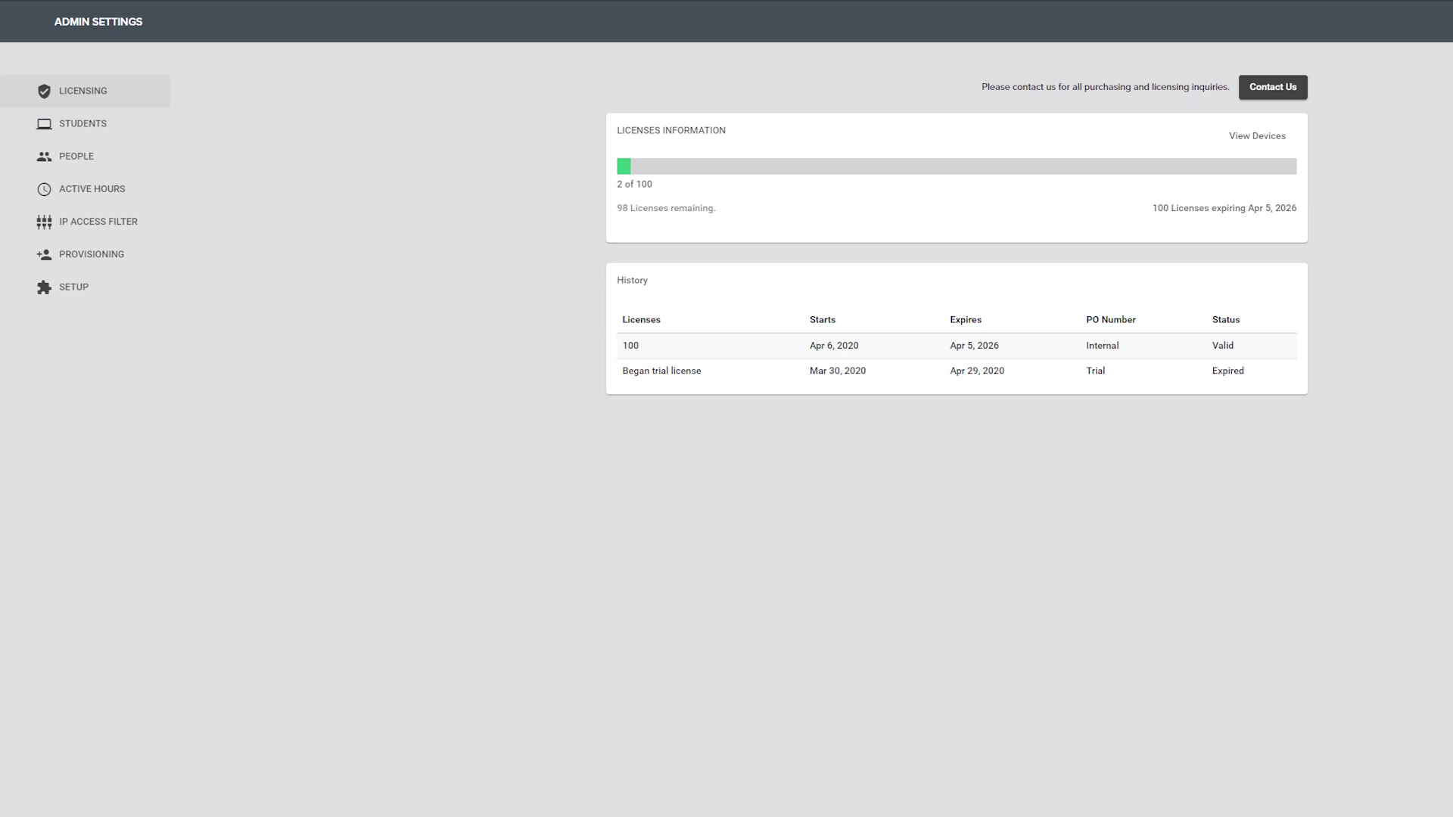
pyautogui.click(82, 123)
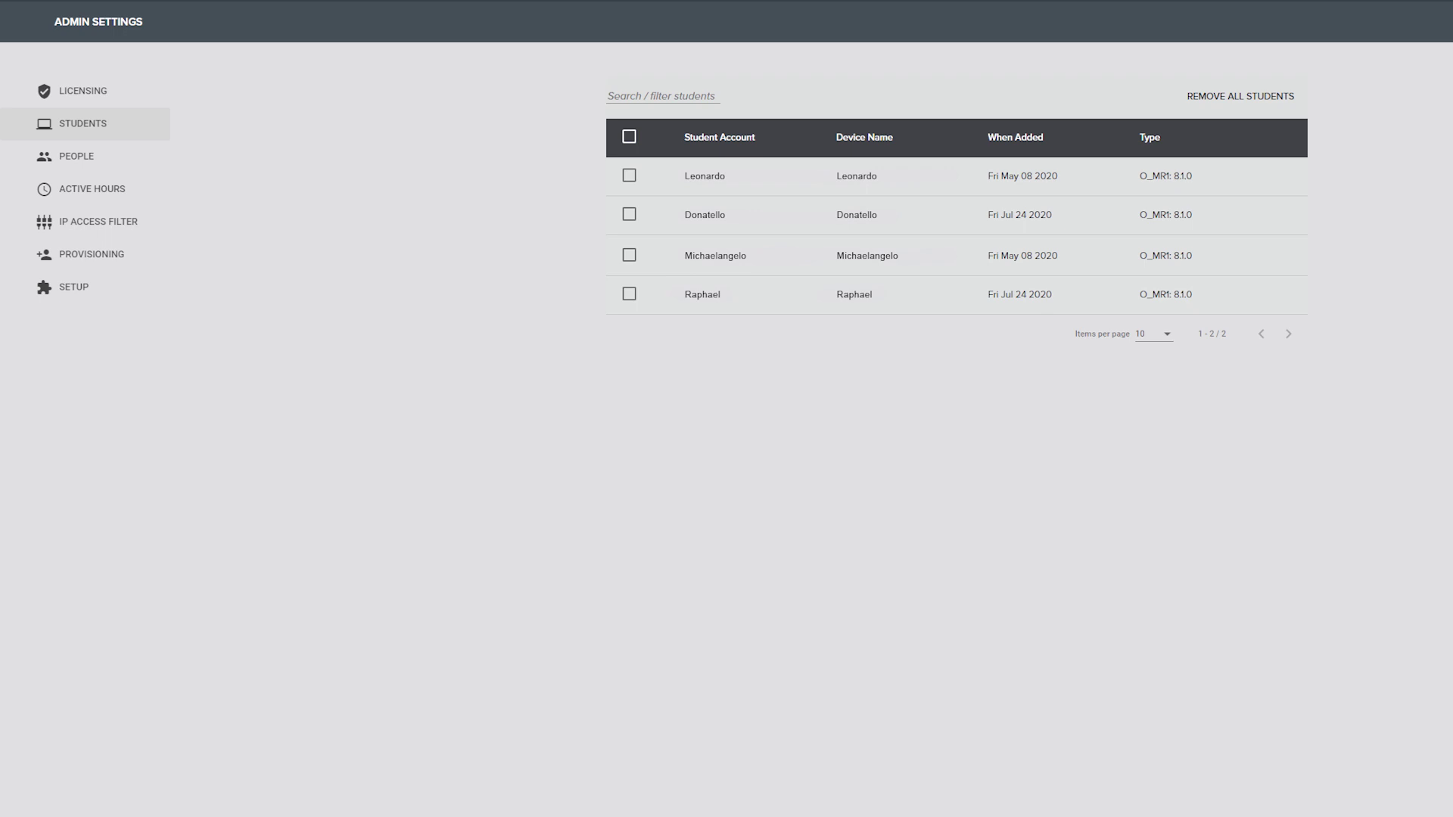
pyautogui.click(77, 156)
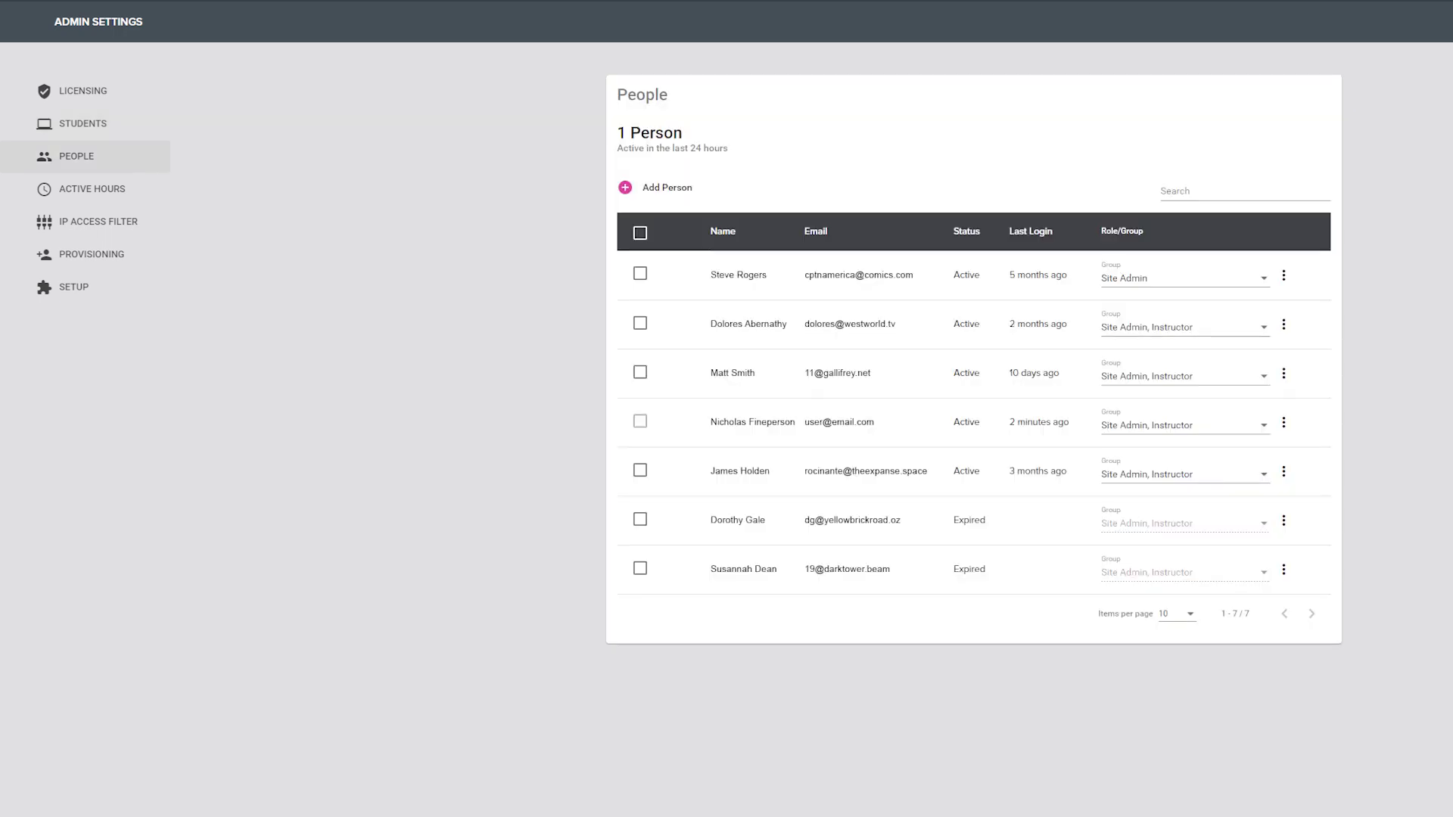
pyautogui.click(91, 189)
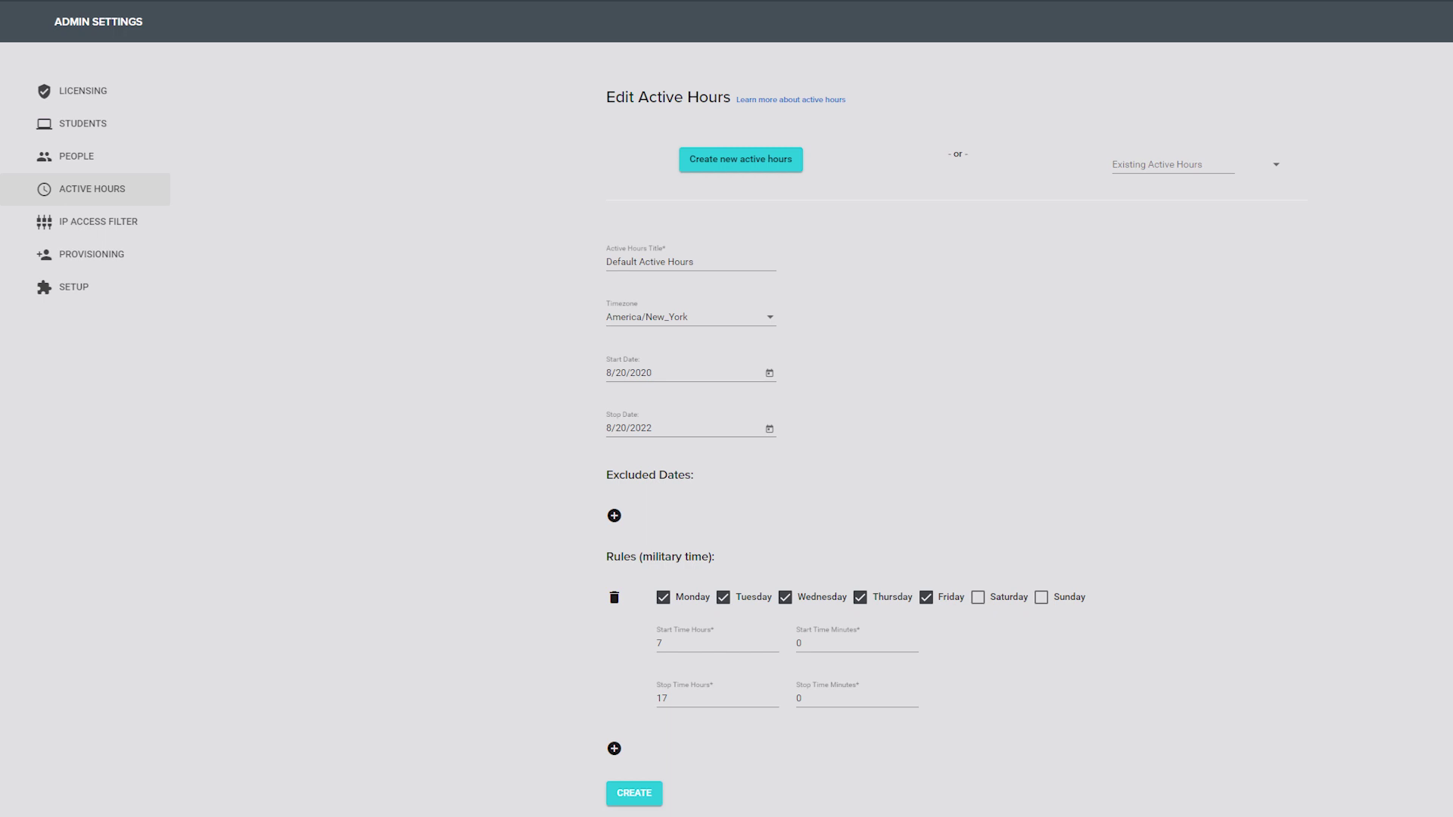
pyautogui.click(98, 221)
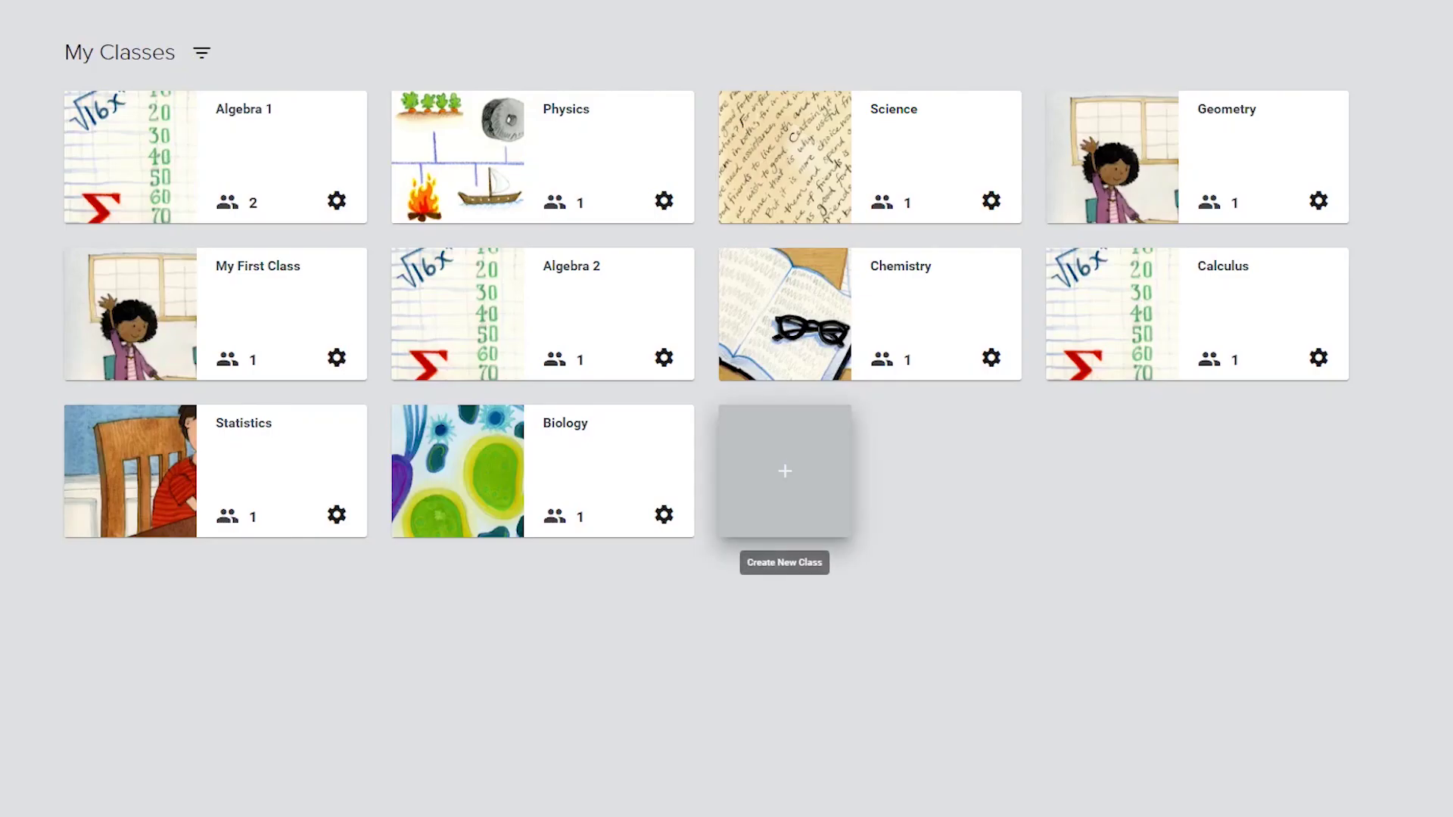
# Step: Start a new class named 'Awesome Test Class' with description 'This is a test for creating a class.' and the notebook banner
pyautogui.click(785, 470)
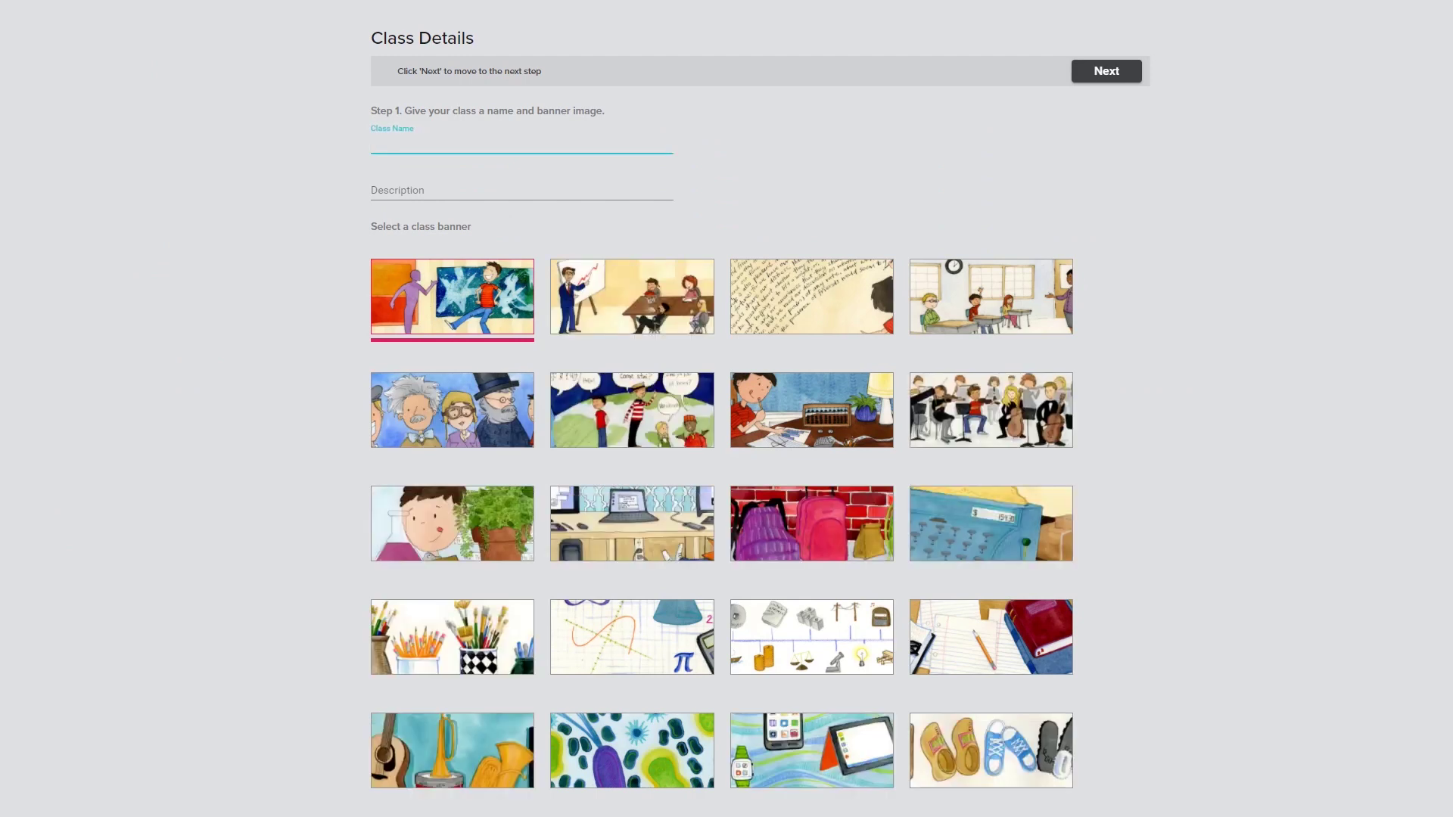
pyautogui.write('Awesome Test Class')
pyautogui.press('Tab')
pyautogui.write('This is a test for creating a class.')
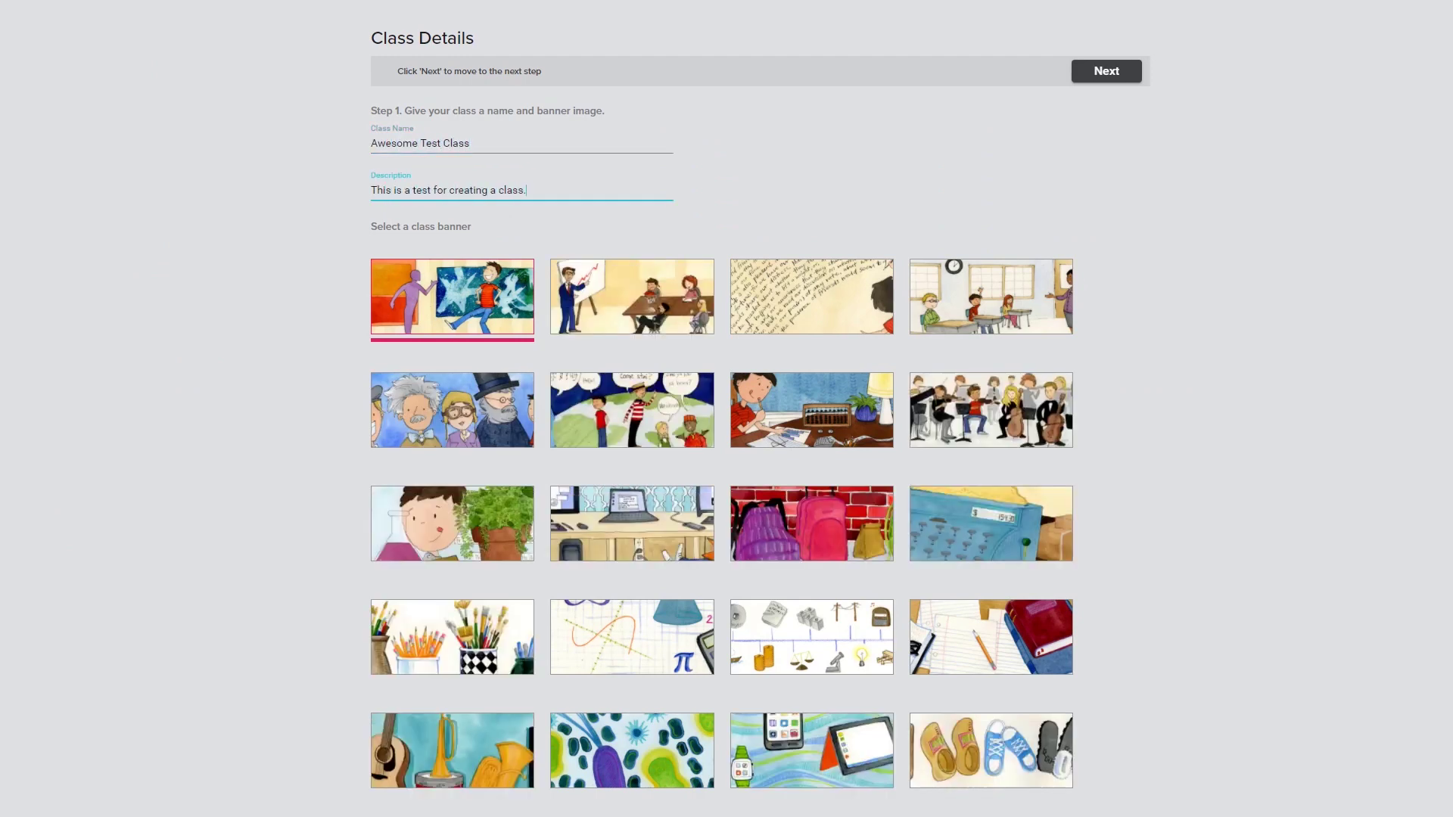
pyautogui.press('Tab')
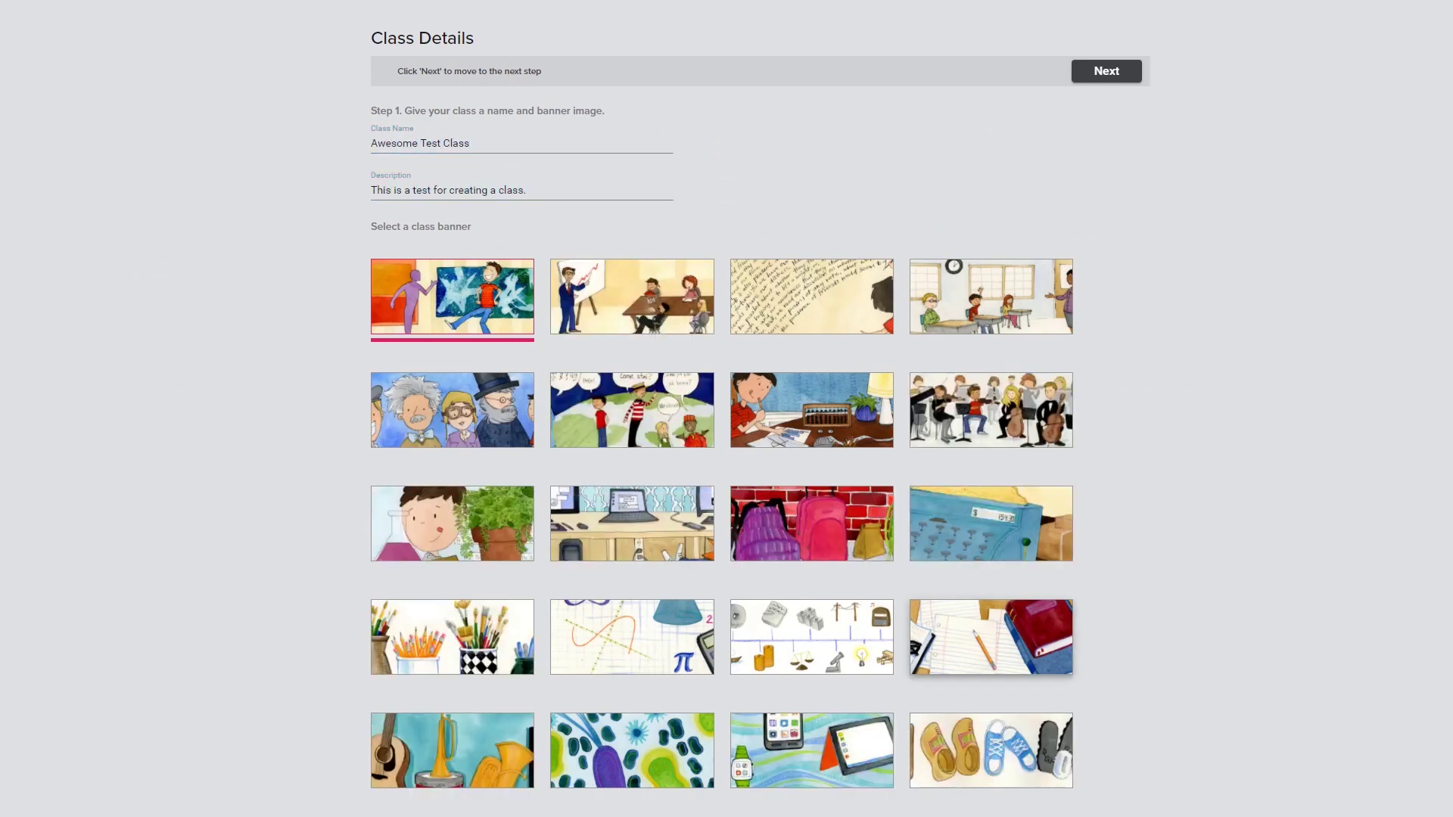
pyautogui.click(991, 637)
pyautogui.click(1106, 71)
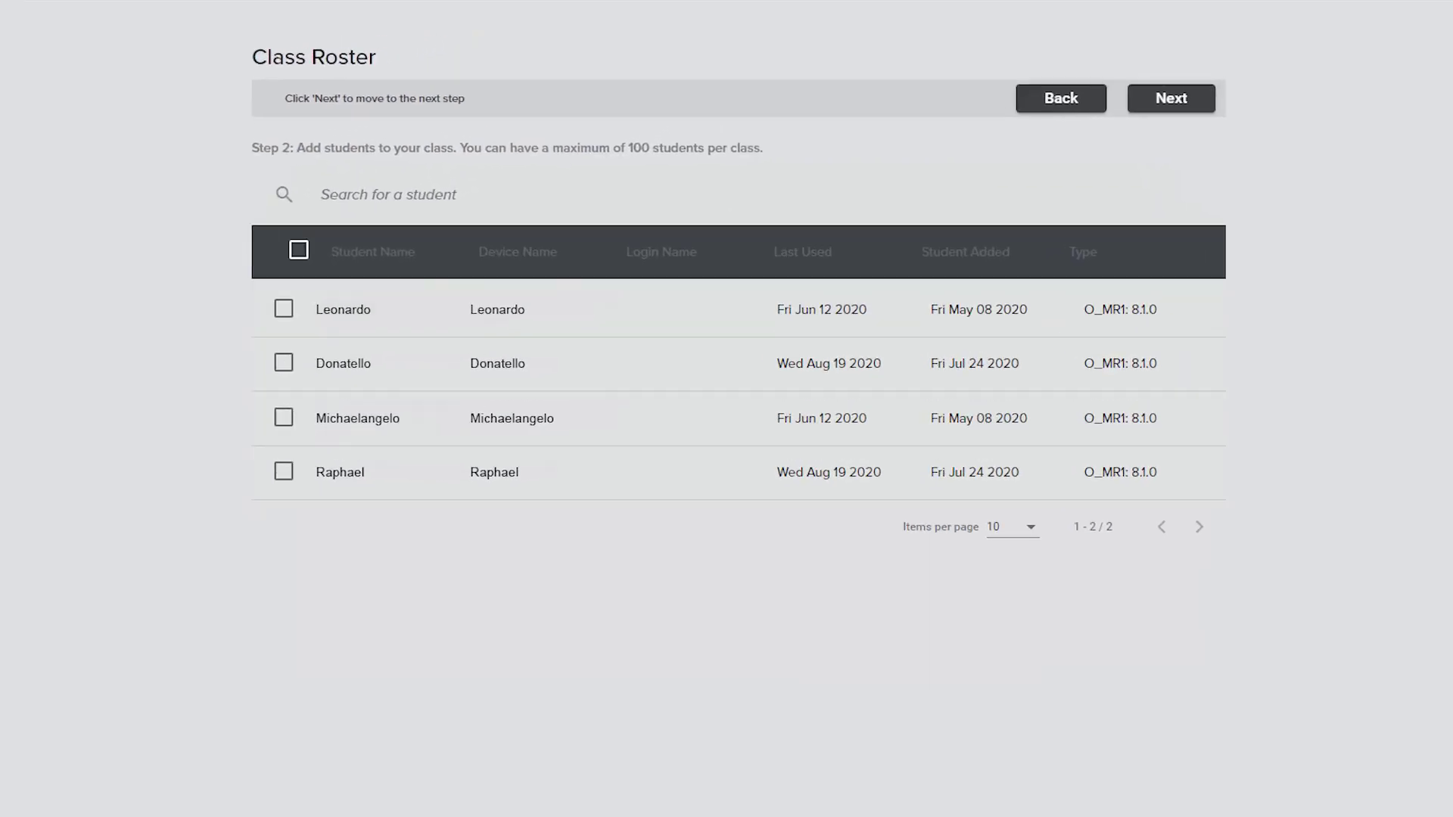
# Step: Add Leonardo and Donatello to the roster and finish creating the class
pyautogui.click(284, 309)
pyautogui.click(284, 362)
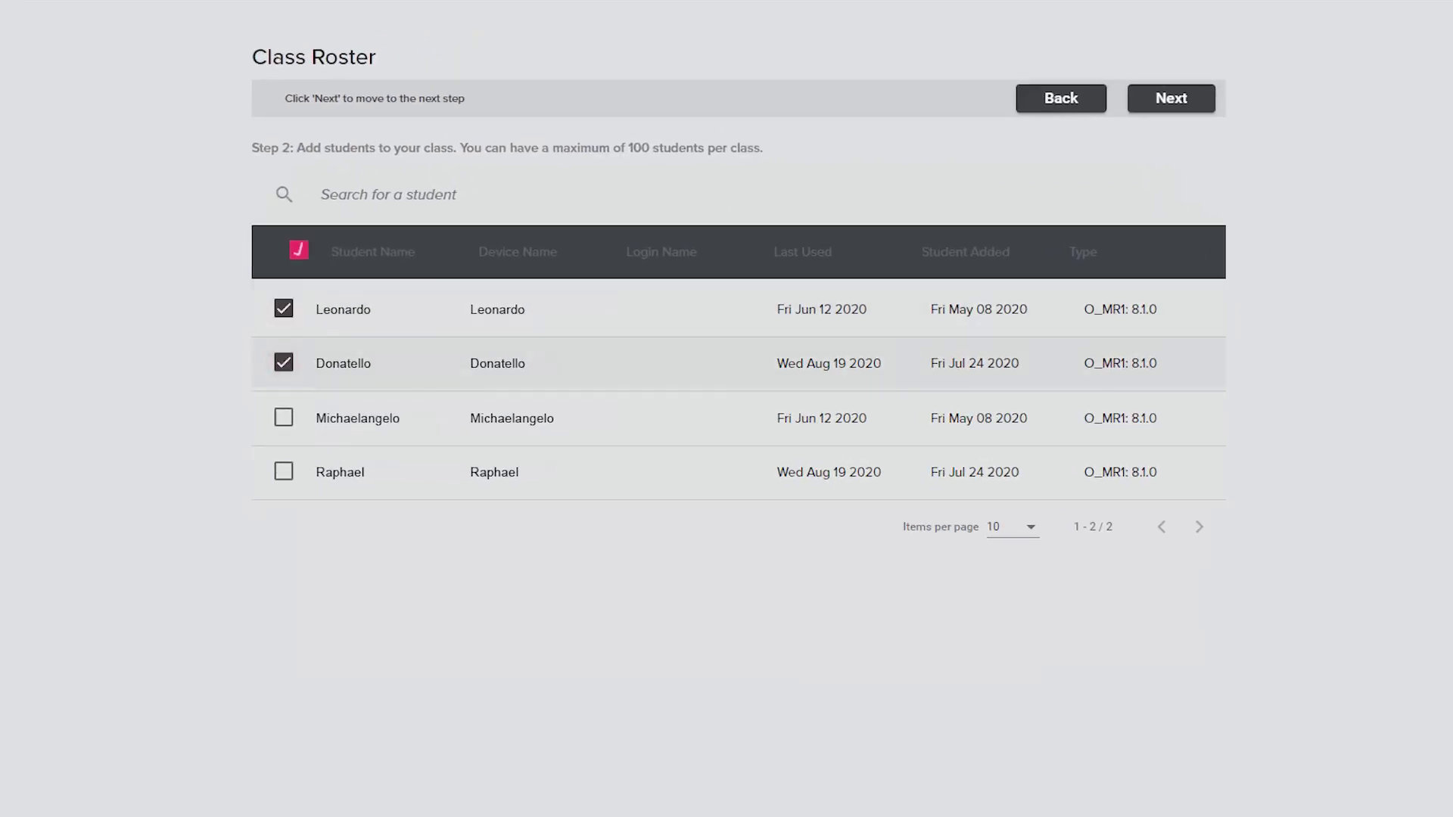
pyautogui.click(1170, 98)
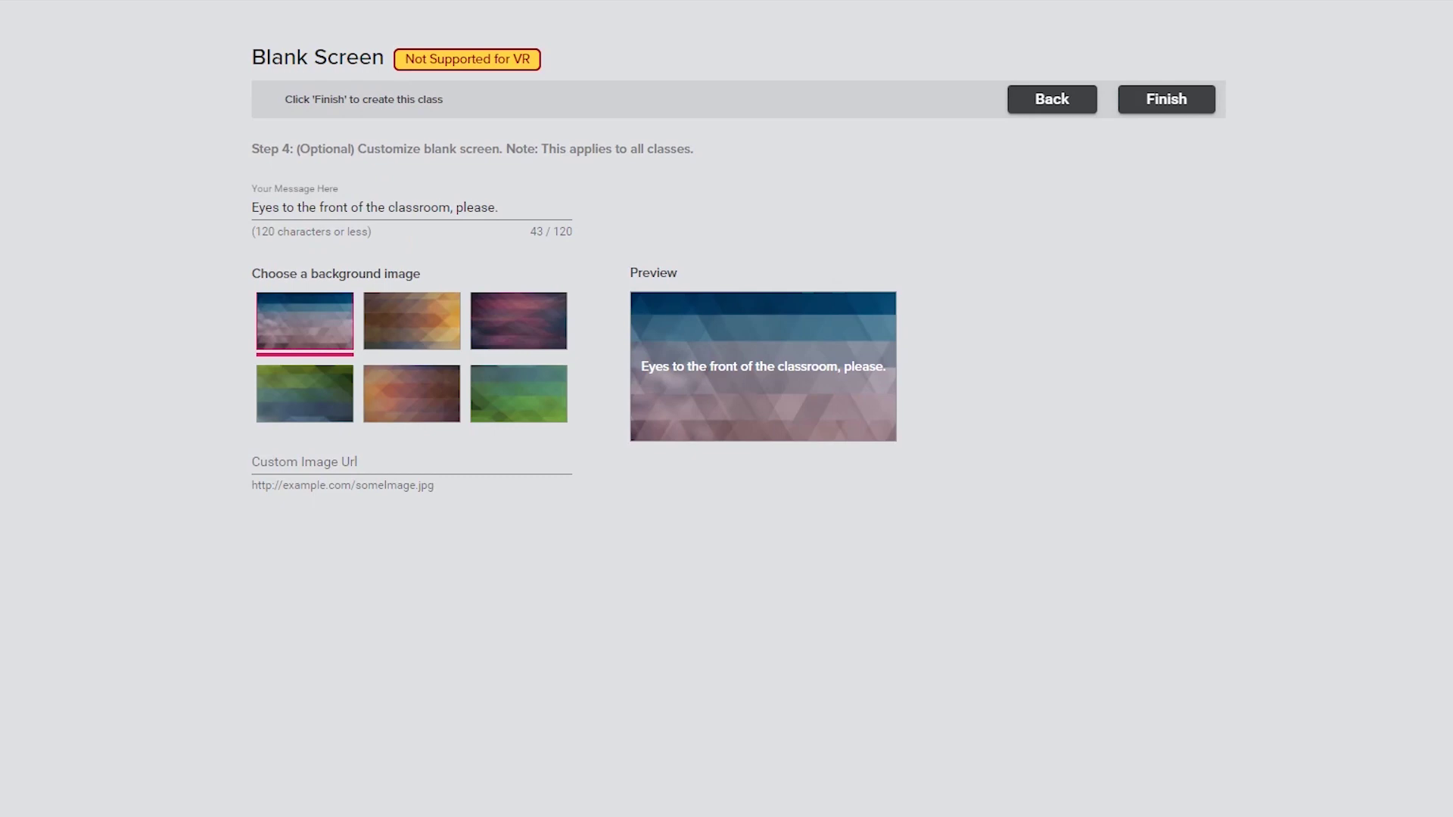
pyautogui.click(1166, 98)
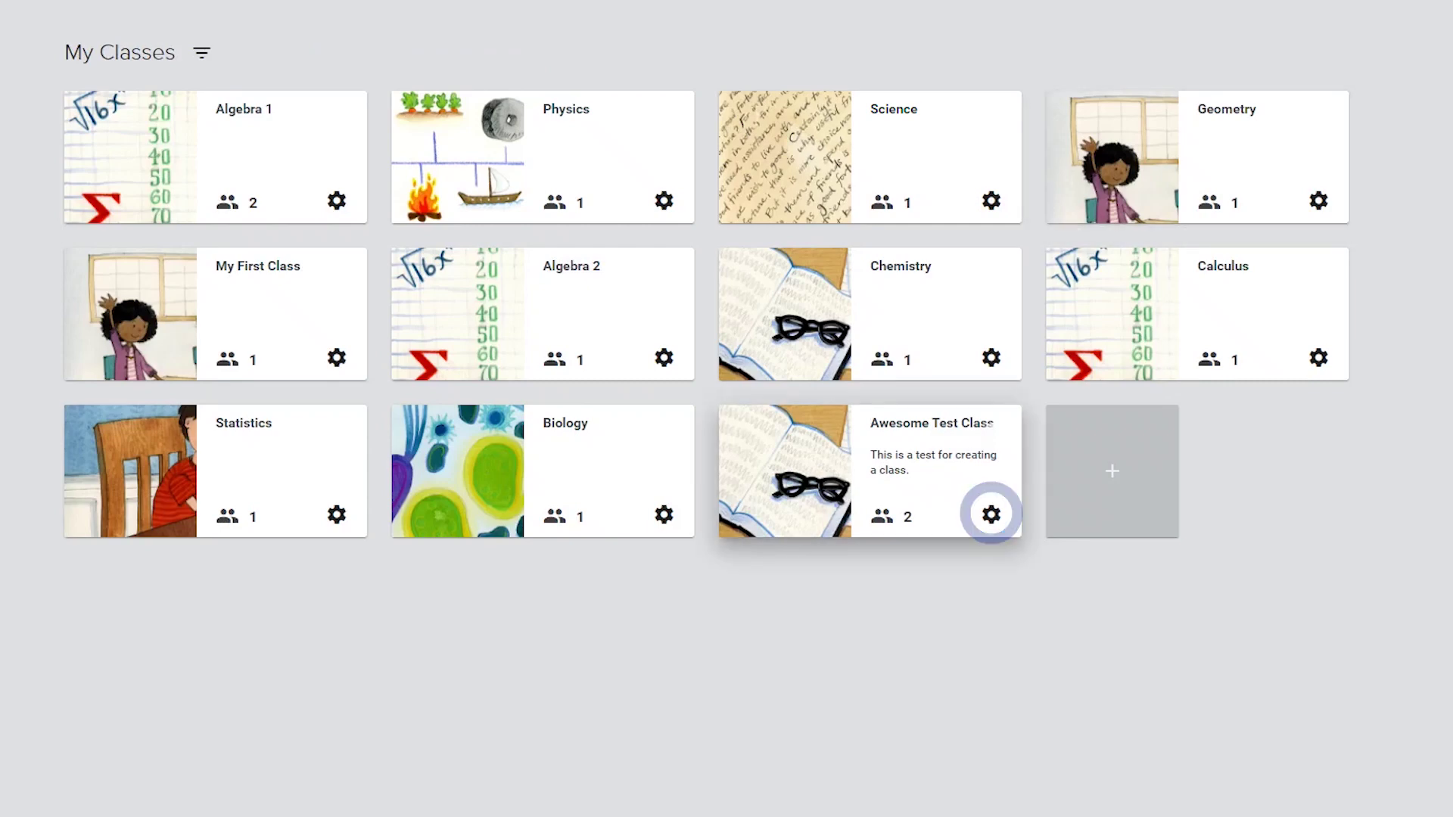
pyautogui.click(990, 514)
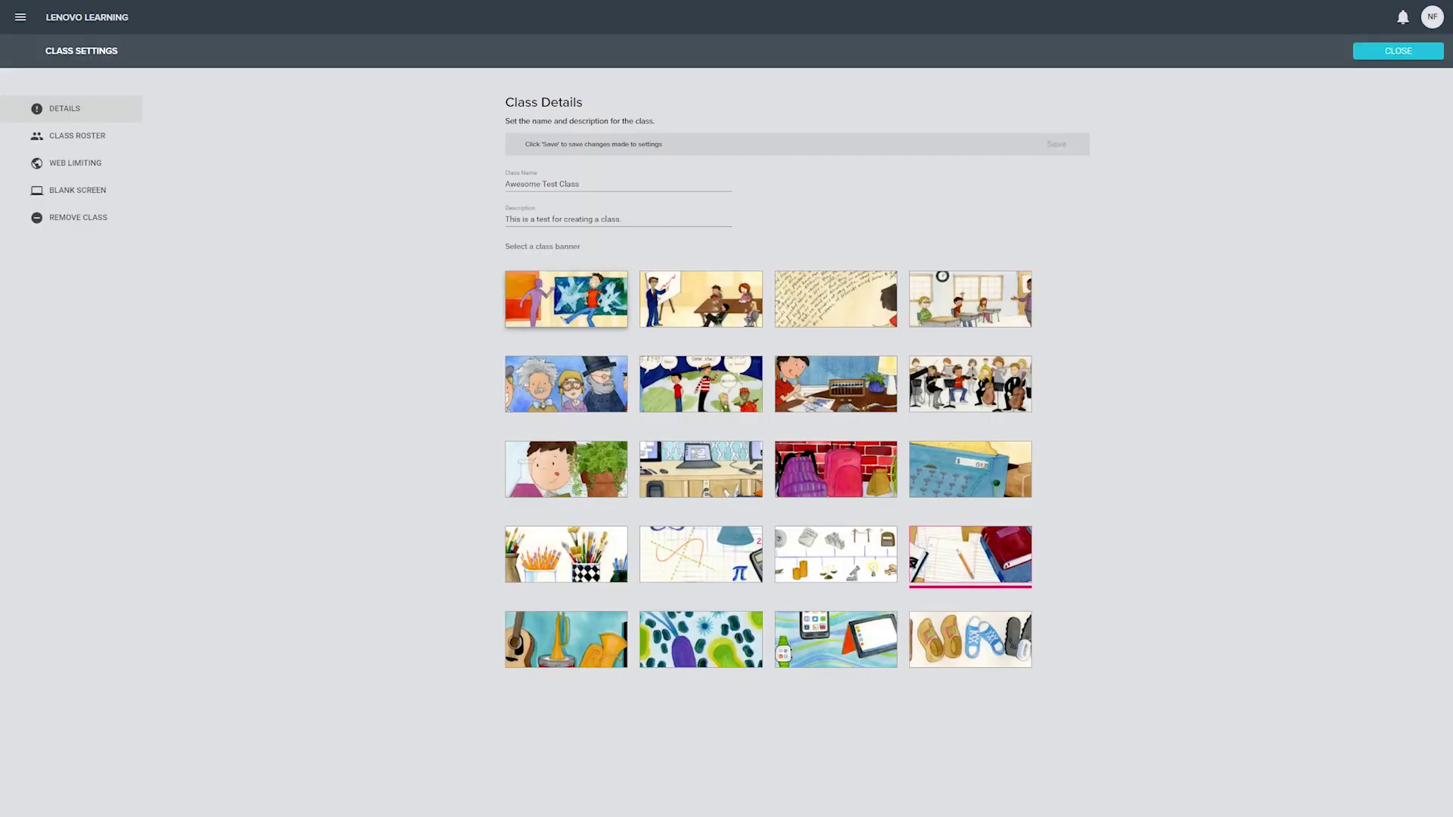
pyautogui.click(77, 135)
pyautogui.click(76, 218)
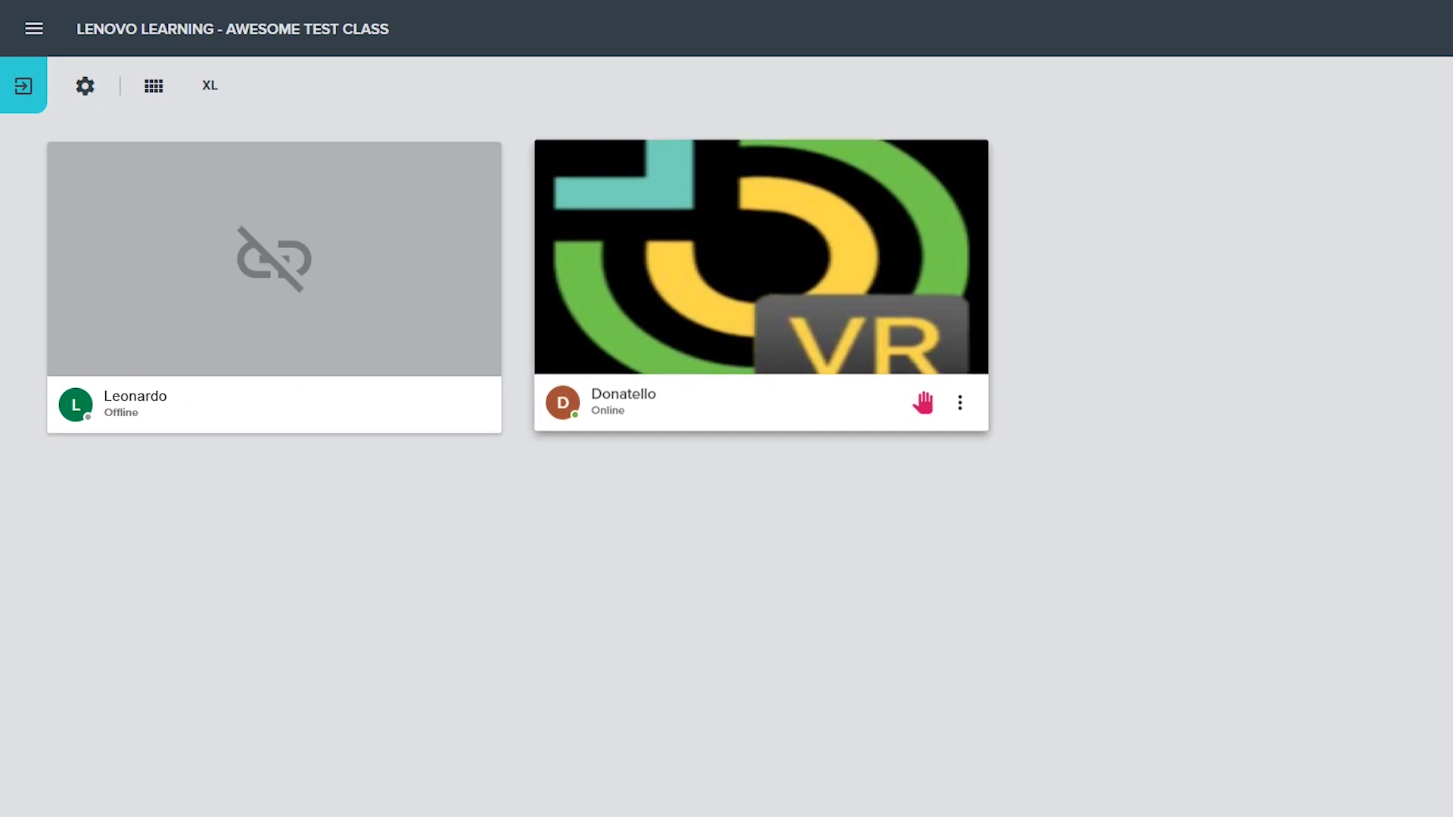
# Step: Lower Donatello's raised hand on his student tile
pyautogui.click(923, 397)
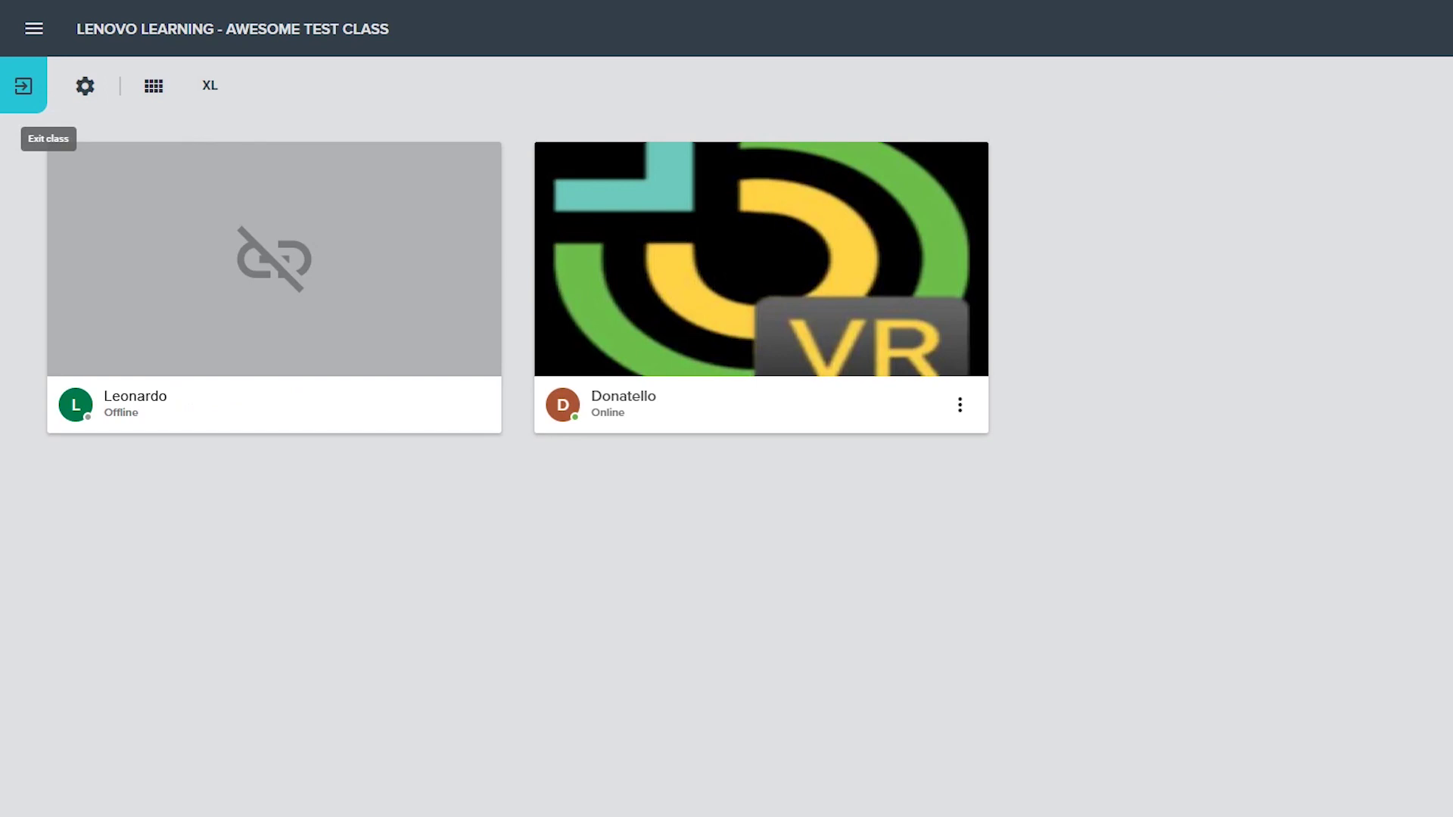
# Step: Exit and reopen Awesome Test Class, start the session, and view the roster in class settings
pyautogui.click(23, 86)
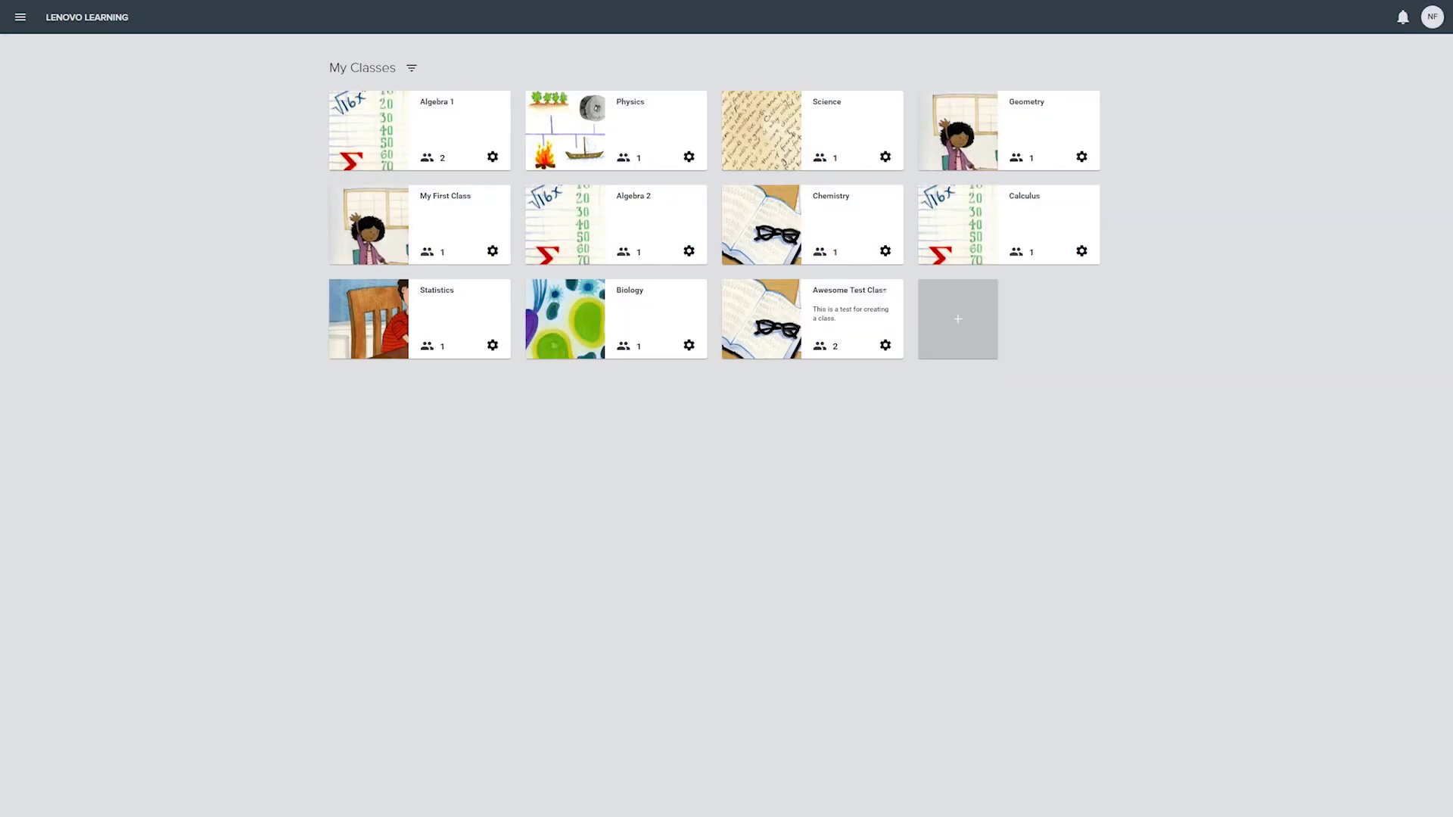
pyautogui.click(812, 318)
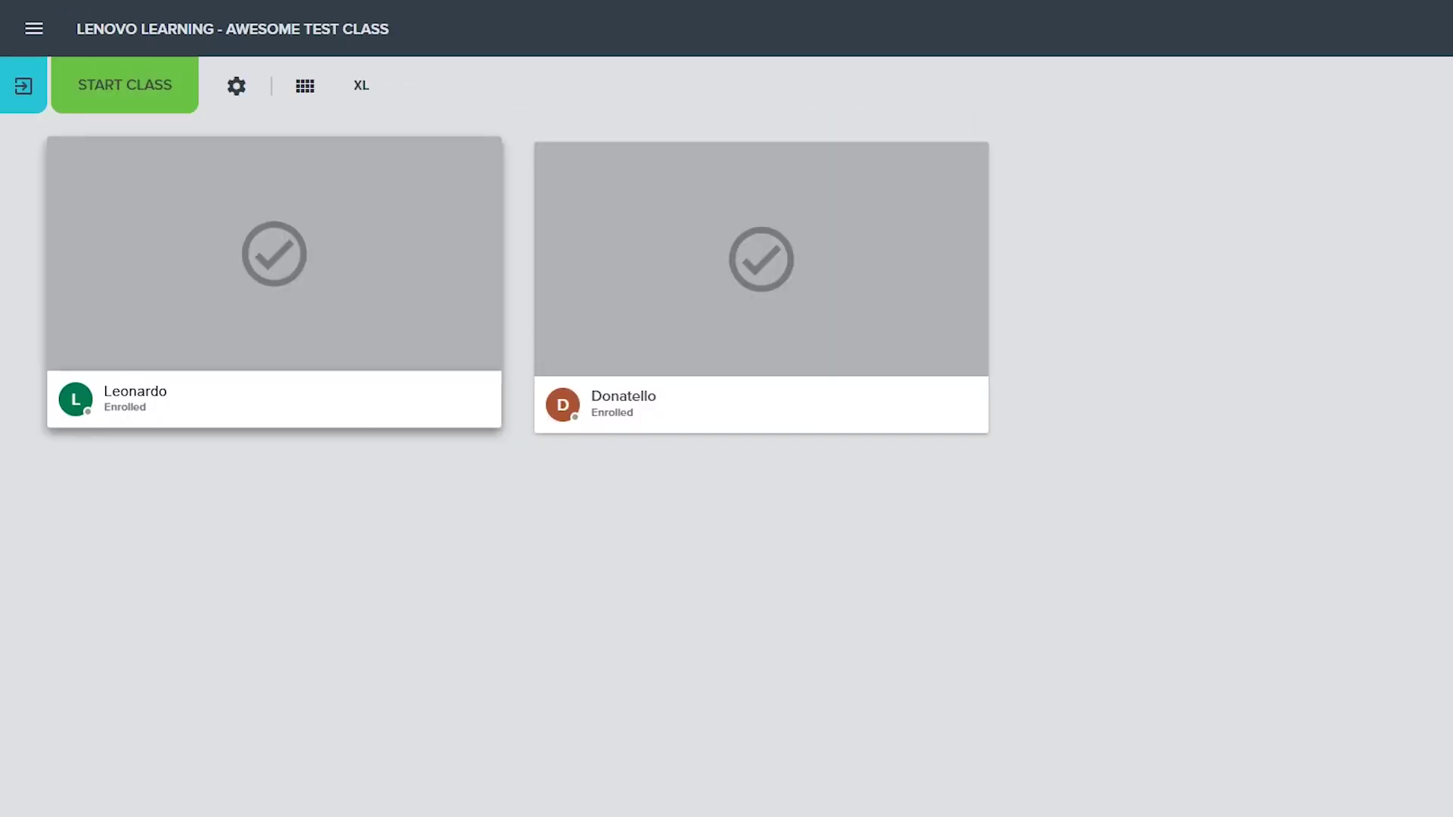
pyautogui.click(73, 50)
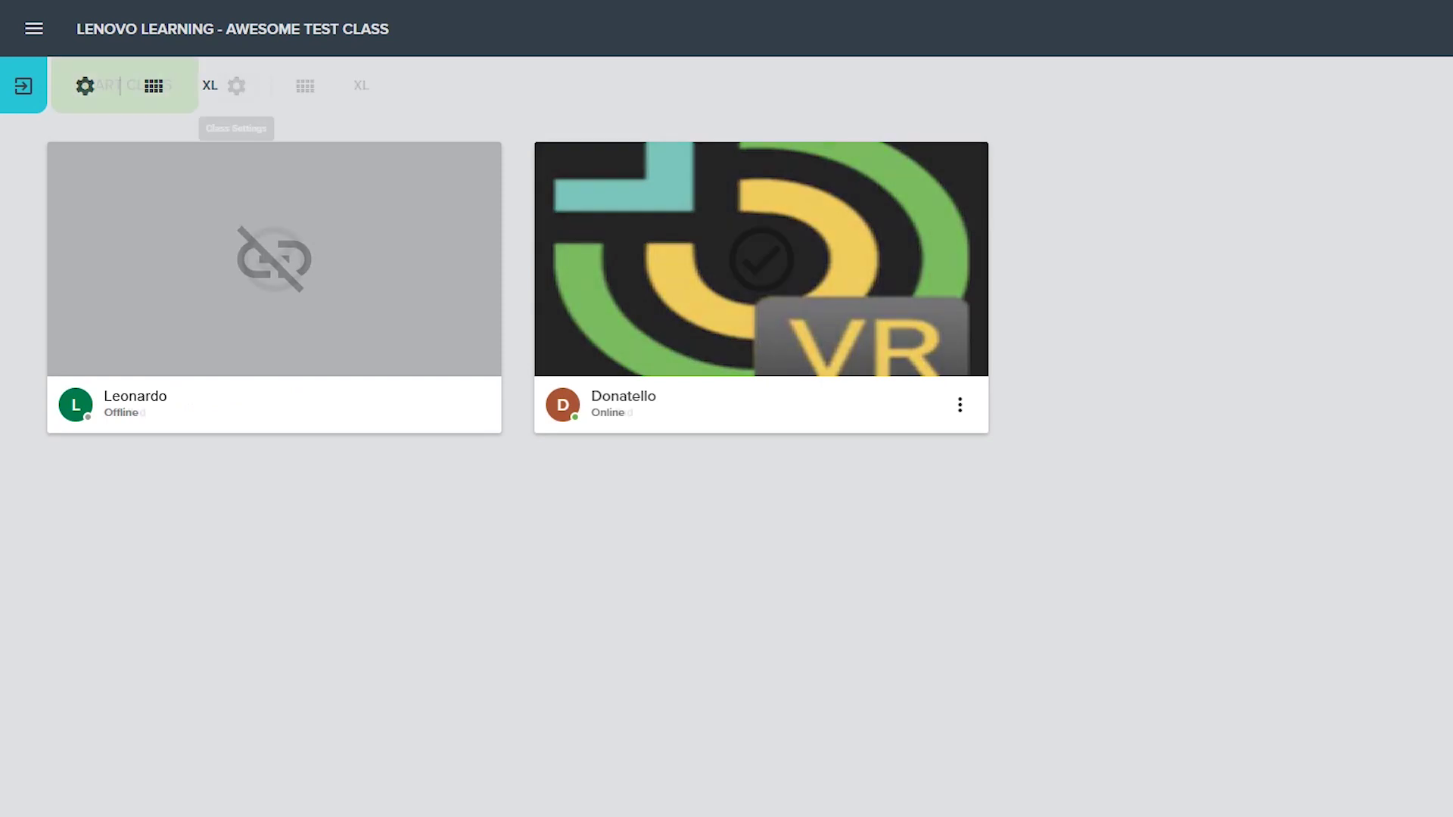
pyautogui.click(236, 86)
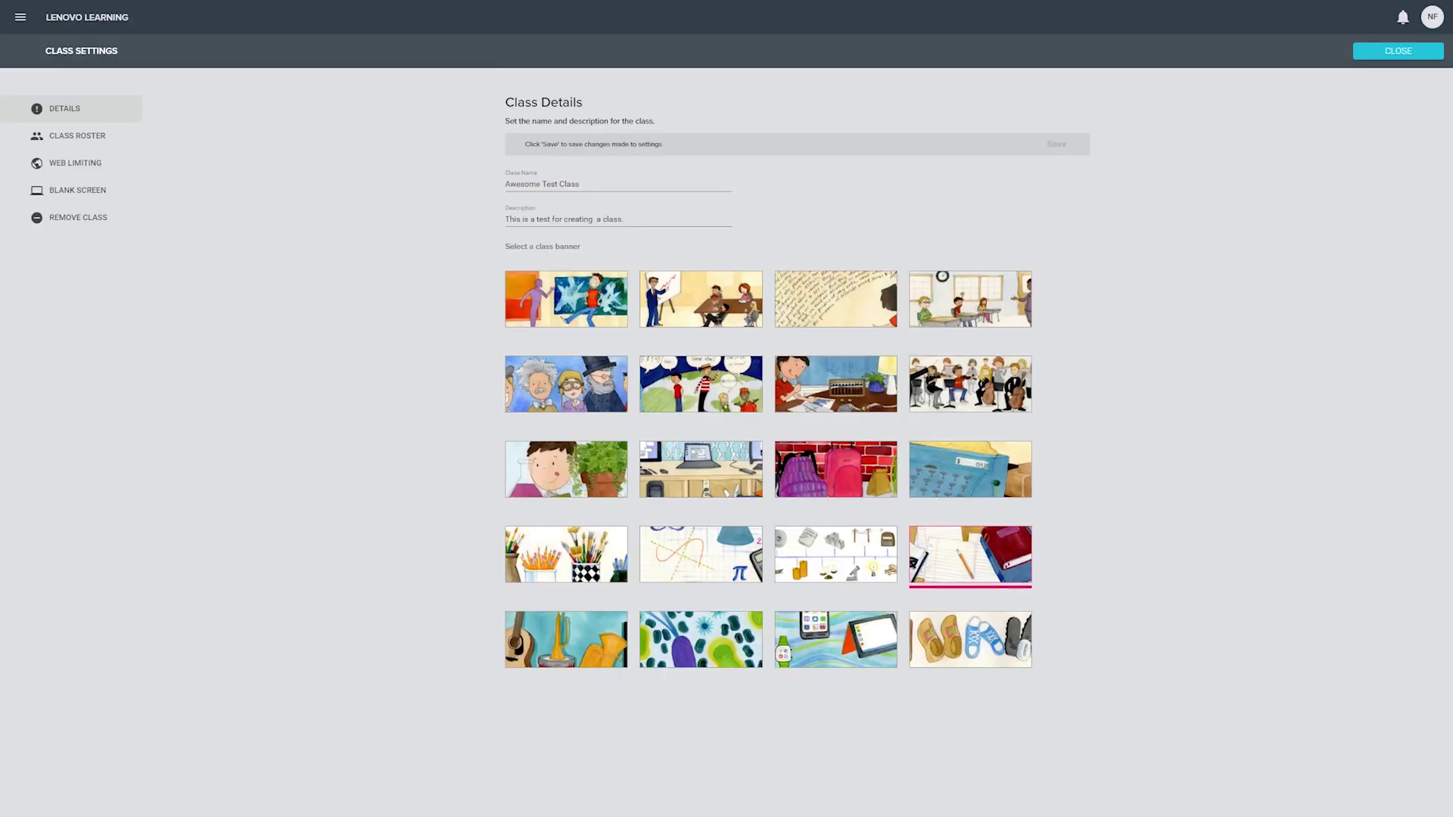
pyautogui.click(78, 135)
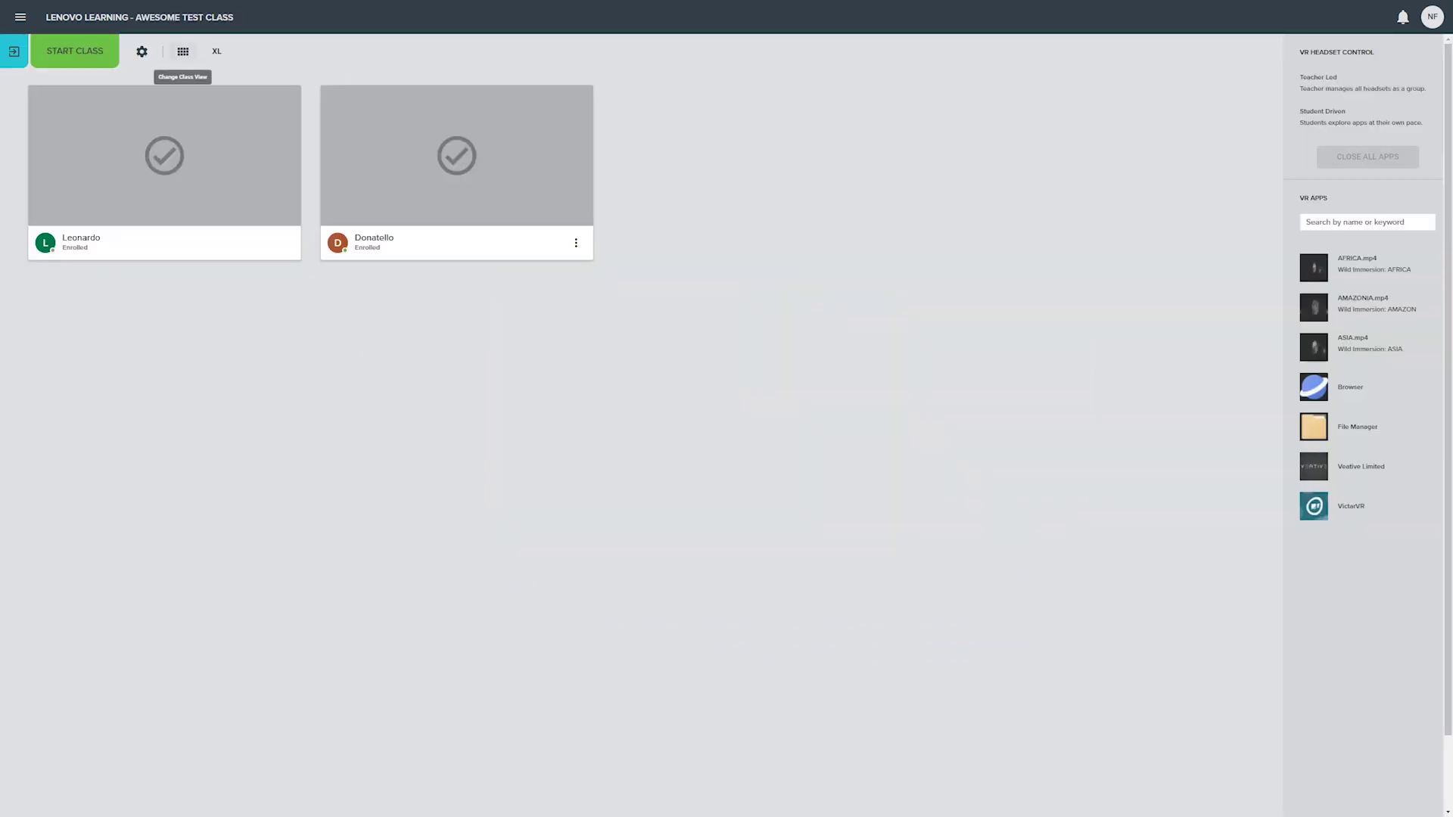
# Step: Try the List and Group layouts, then XS, MD and finally XL tile sizes
pyautogui.click(183, 51)
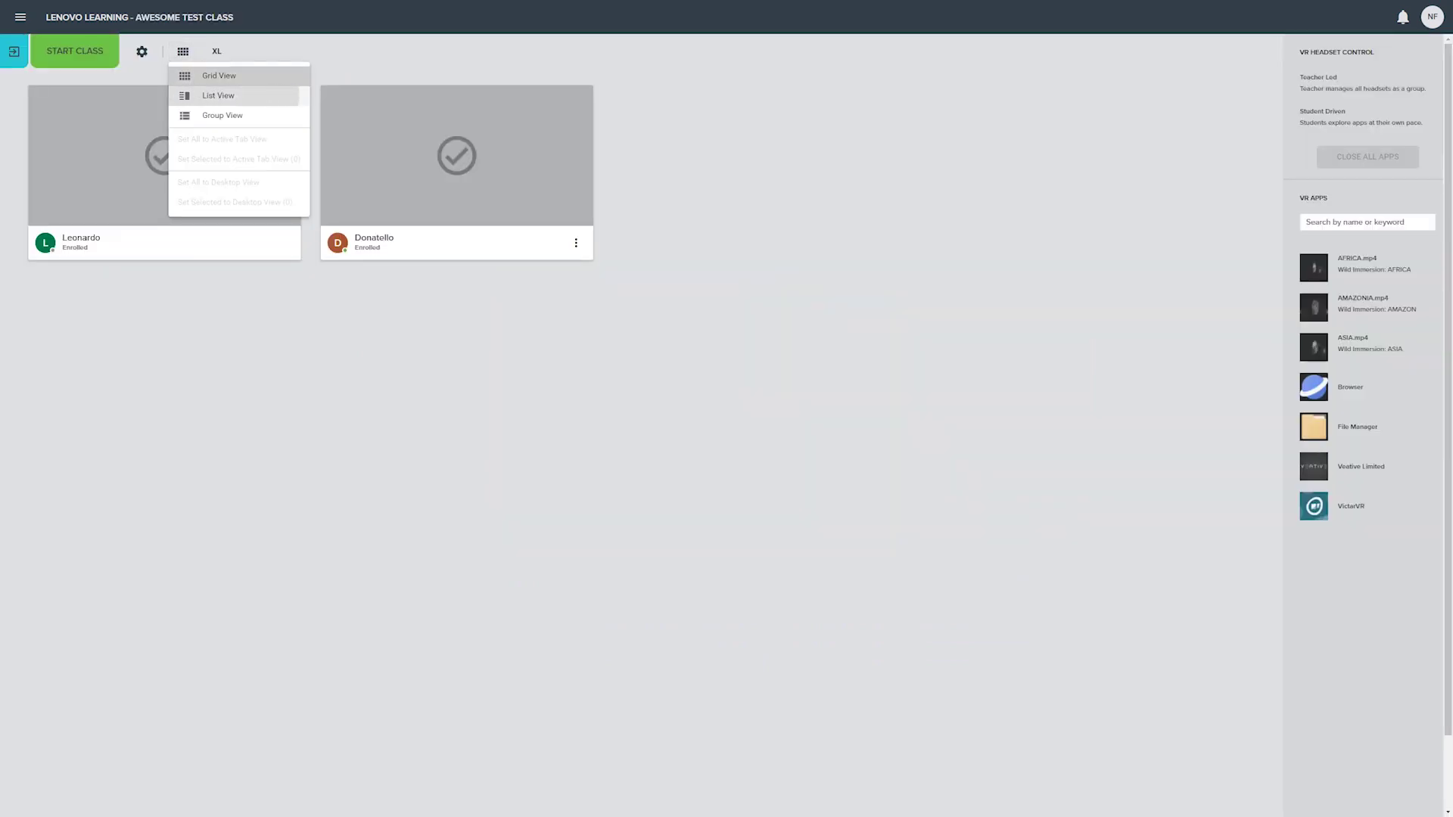
pyautogui.click(218, 96)
pyautogui.click(222, 115)
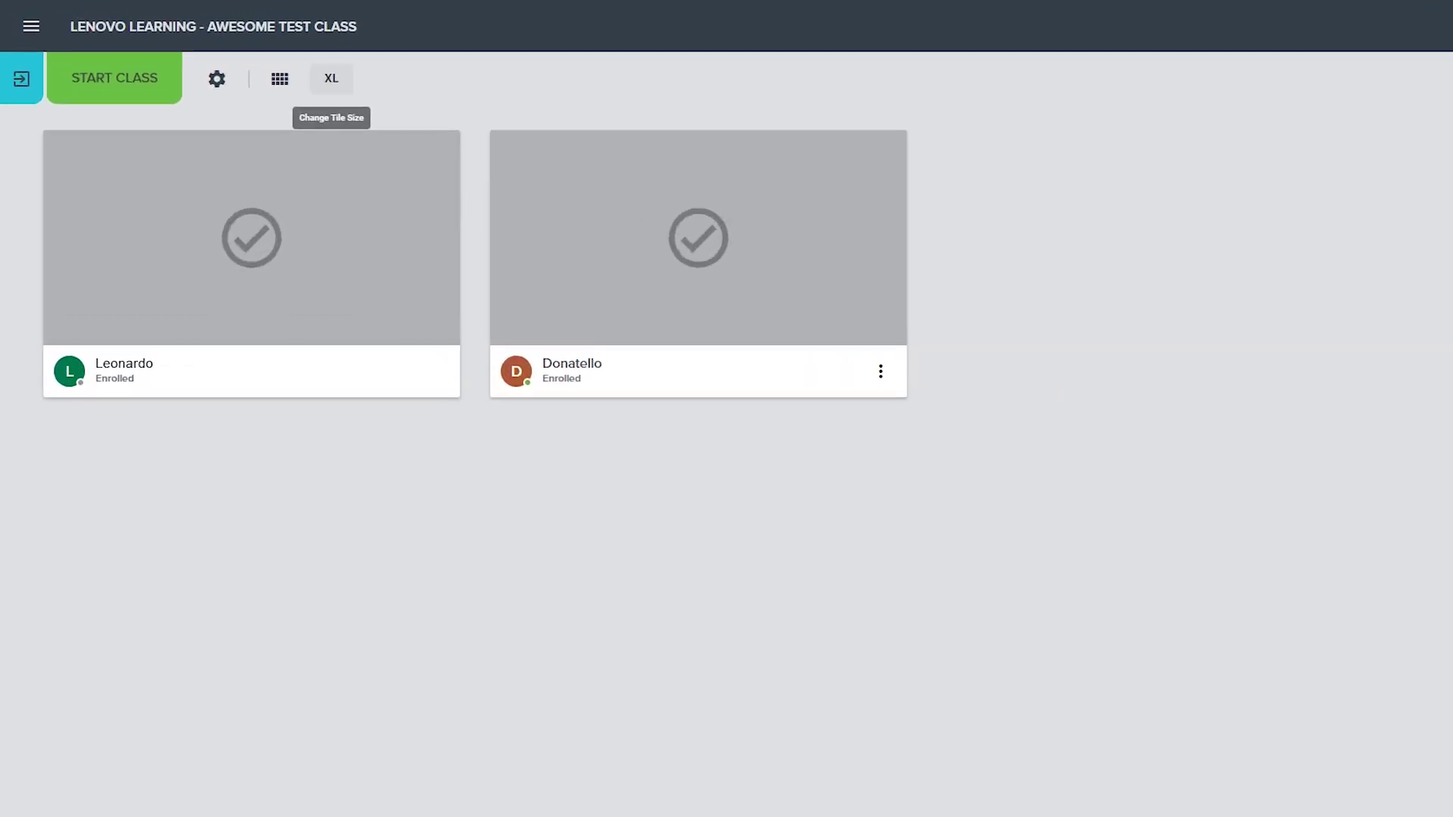
pyautogui.click(331, 78)
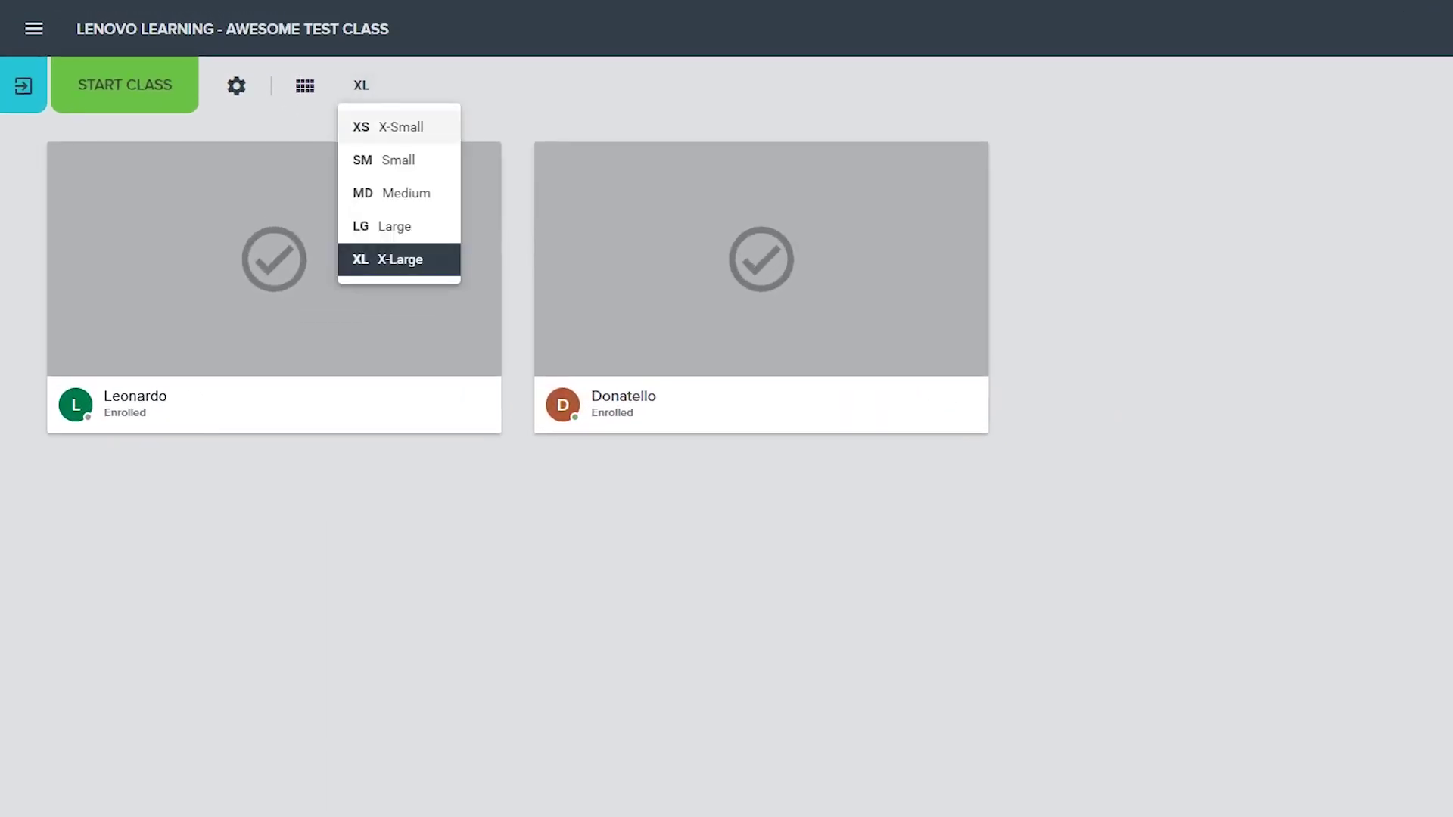
pyautogui.click(340, 113)
pyautogui.click(361, 85)
pyautogui.click(399, 193)
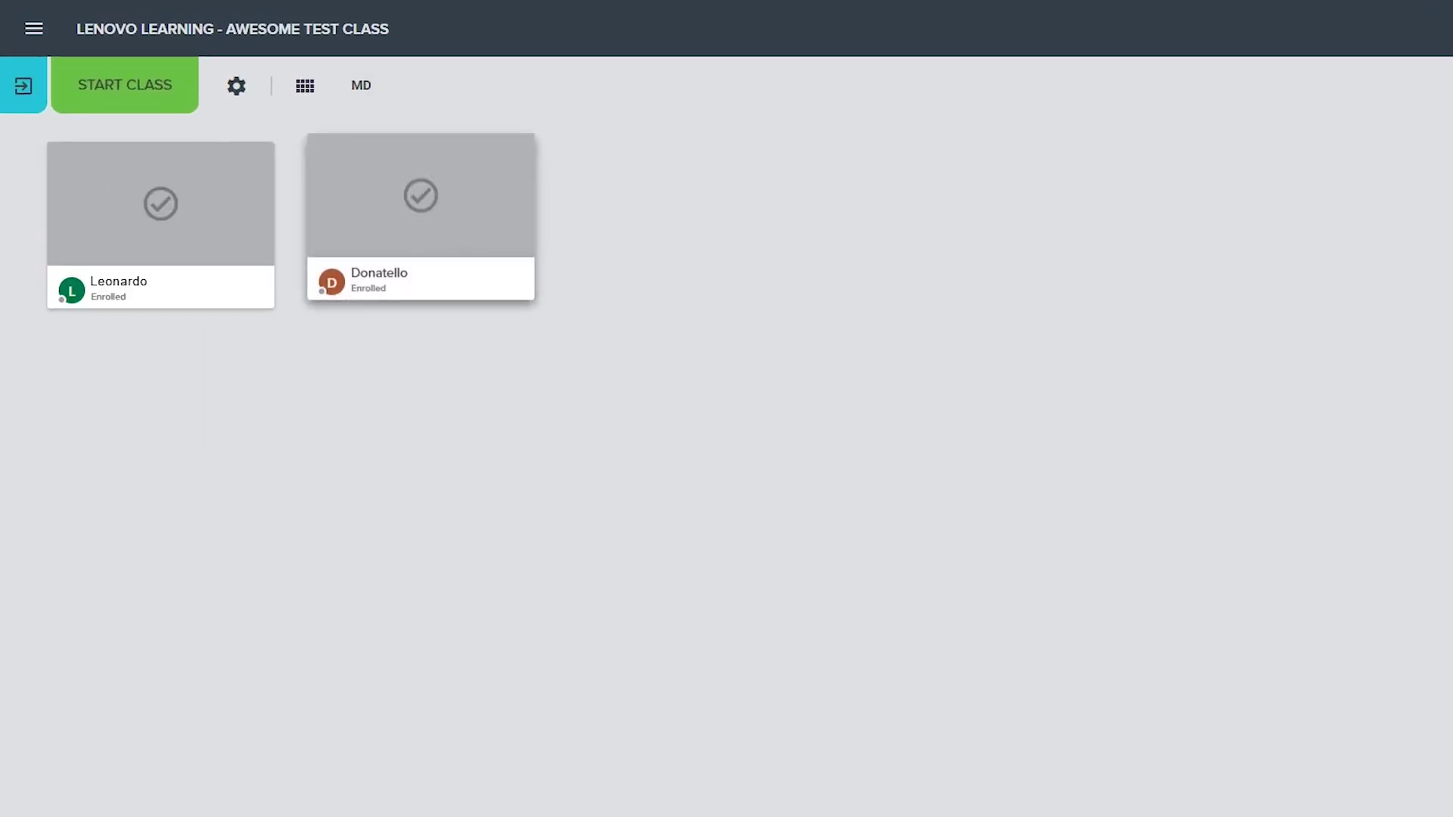
pyautogui.click(361, 85)
pyautogui.click(399, 259)
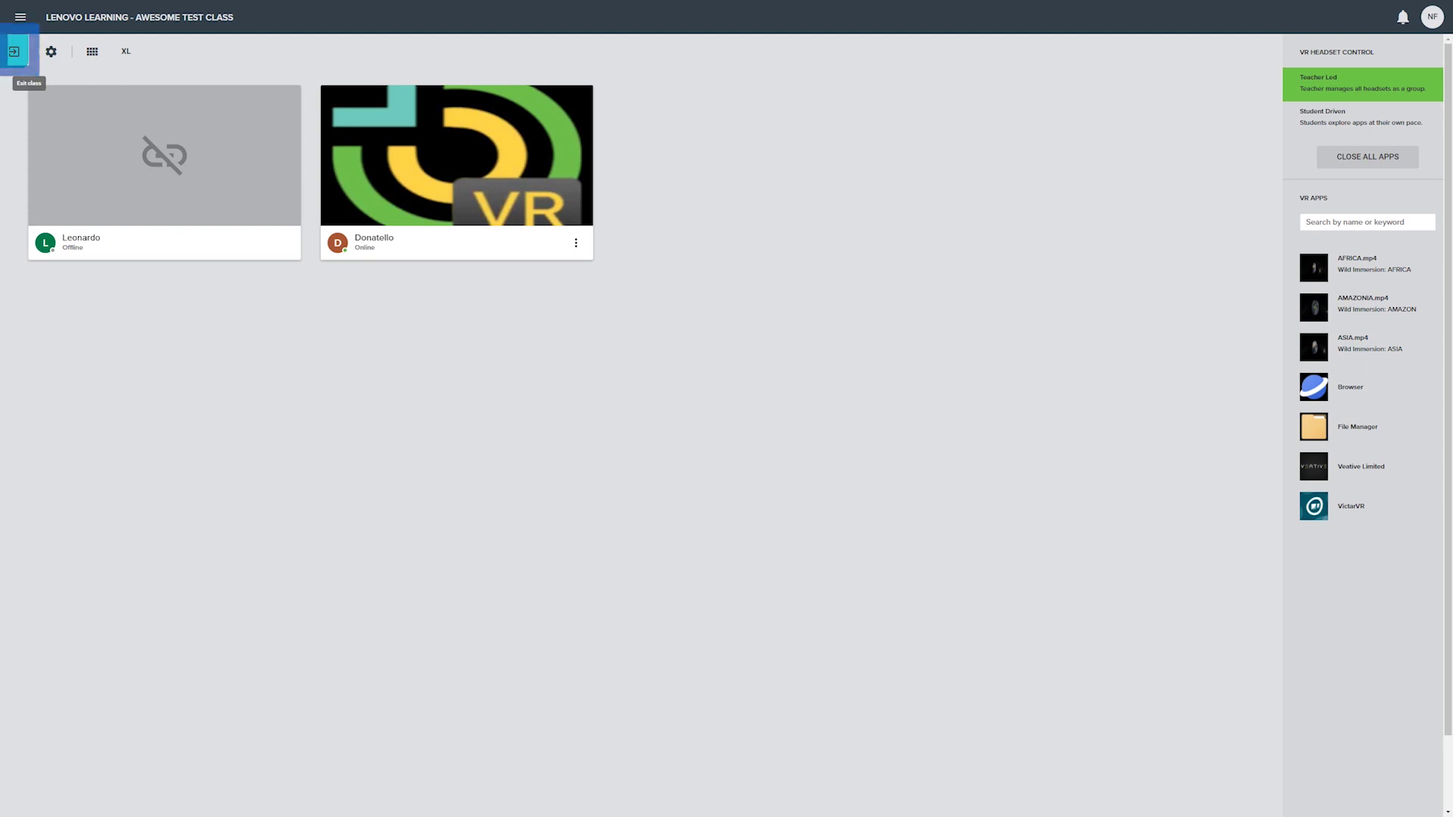
# Step: Exit Awesome Test Class back to the My Classes dashboard
pyautogui.click(13, 51)
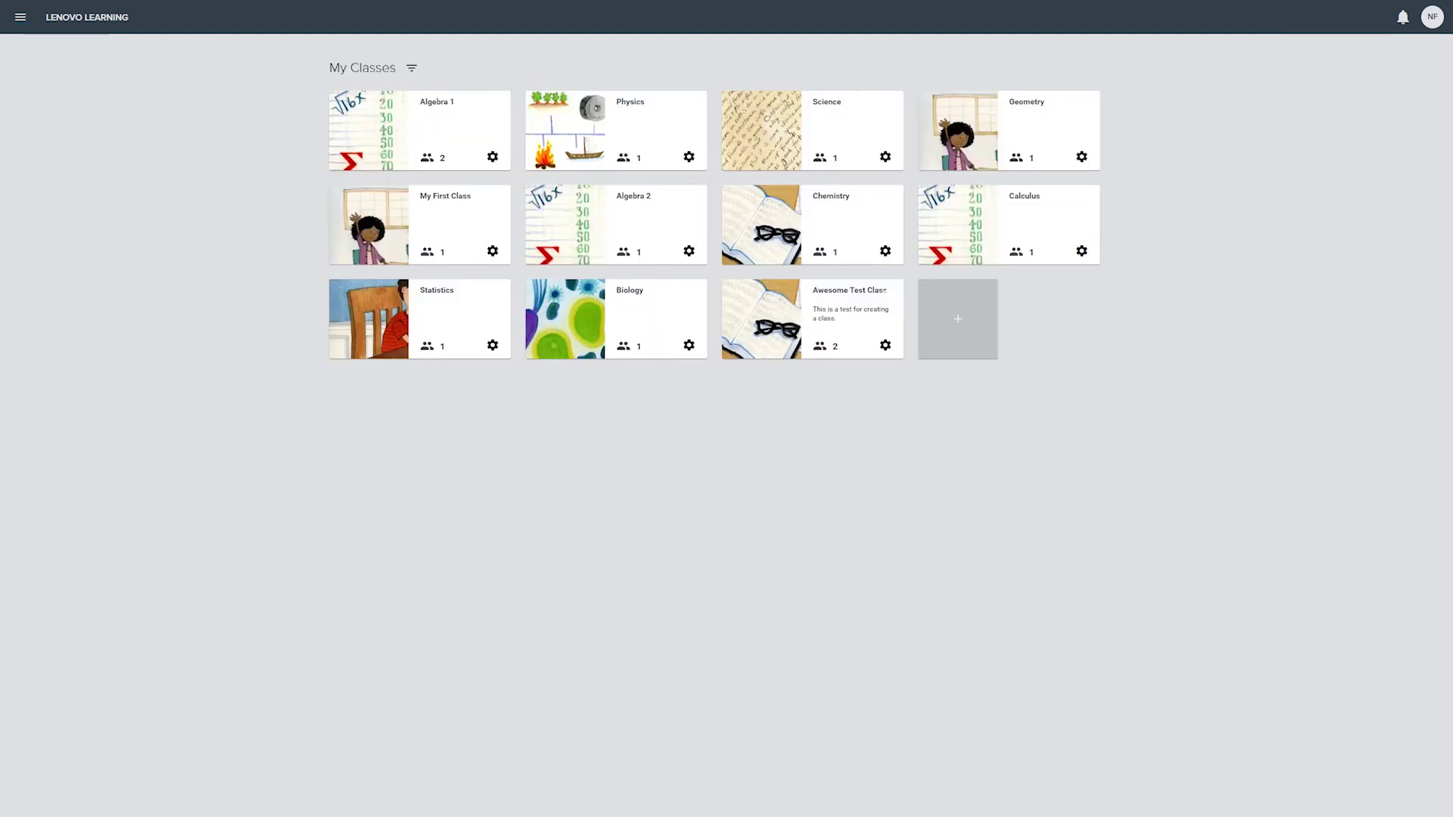